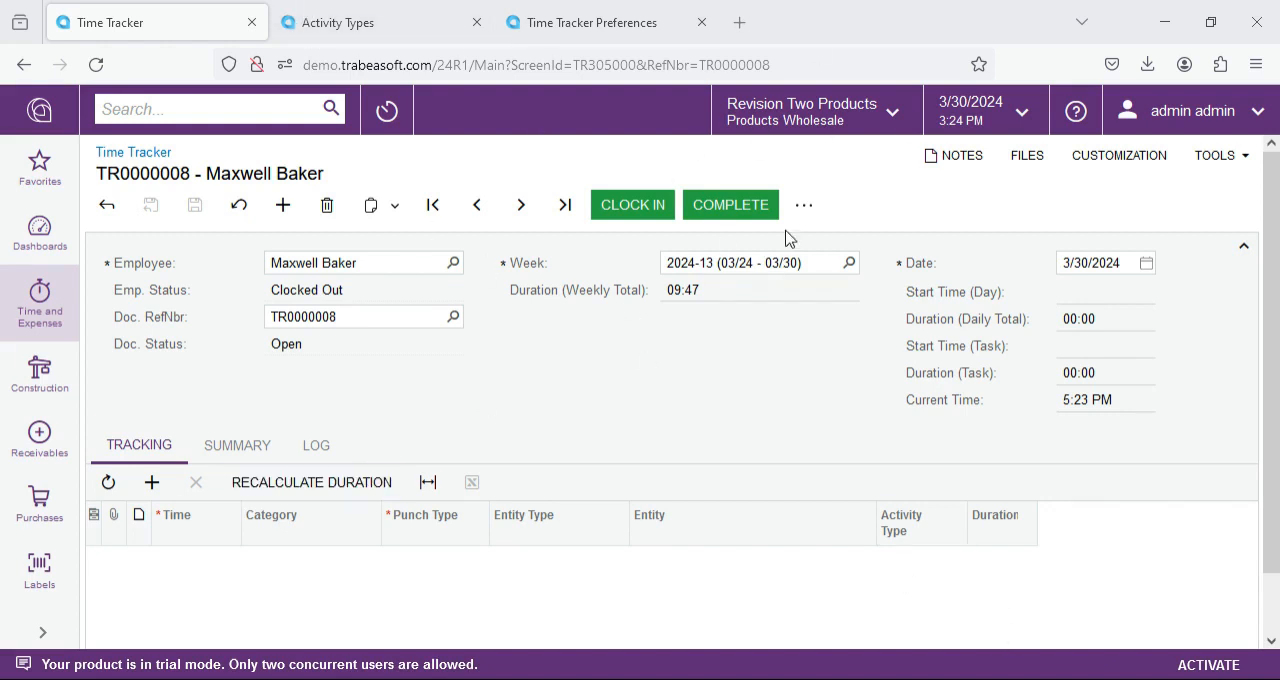
Step: Review the available activity types and the Time Tracker preferences, and return to the time tracker document
click(377, 33)
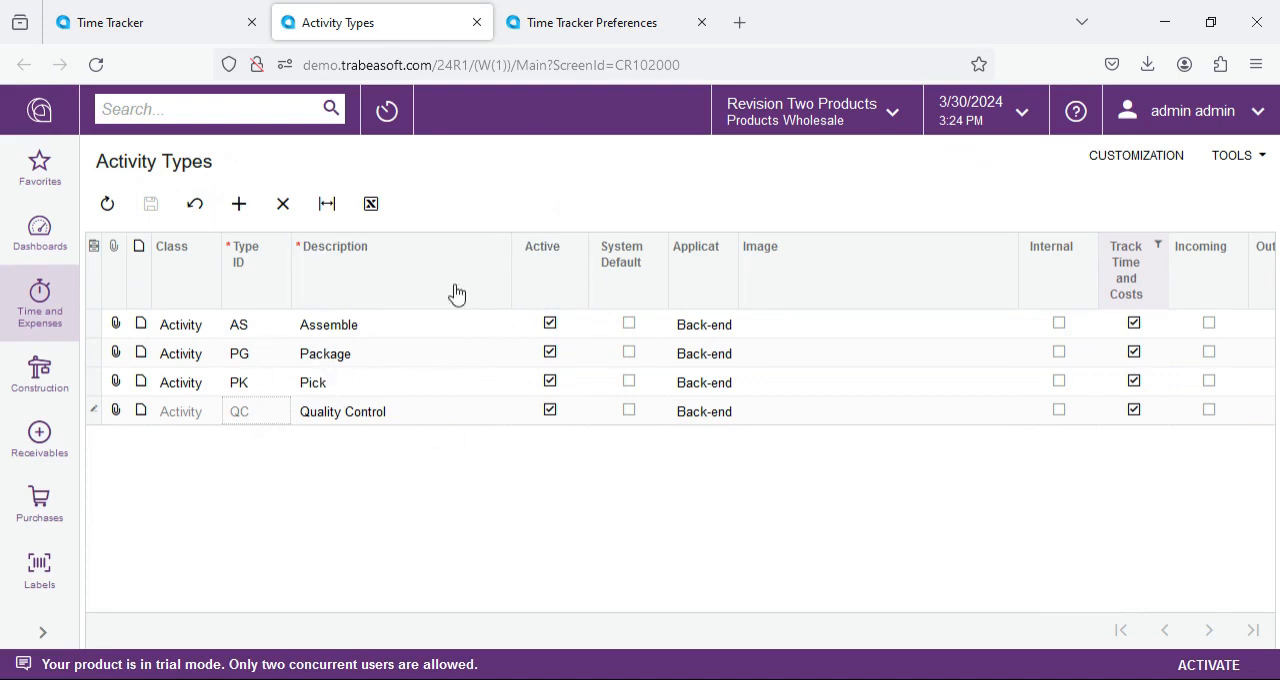
click(616, 32)
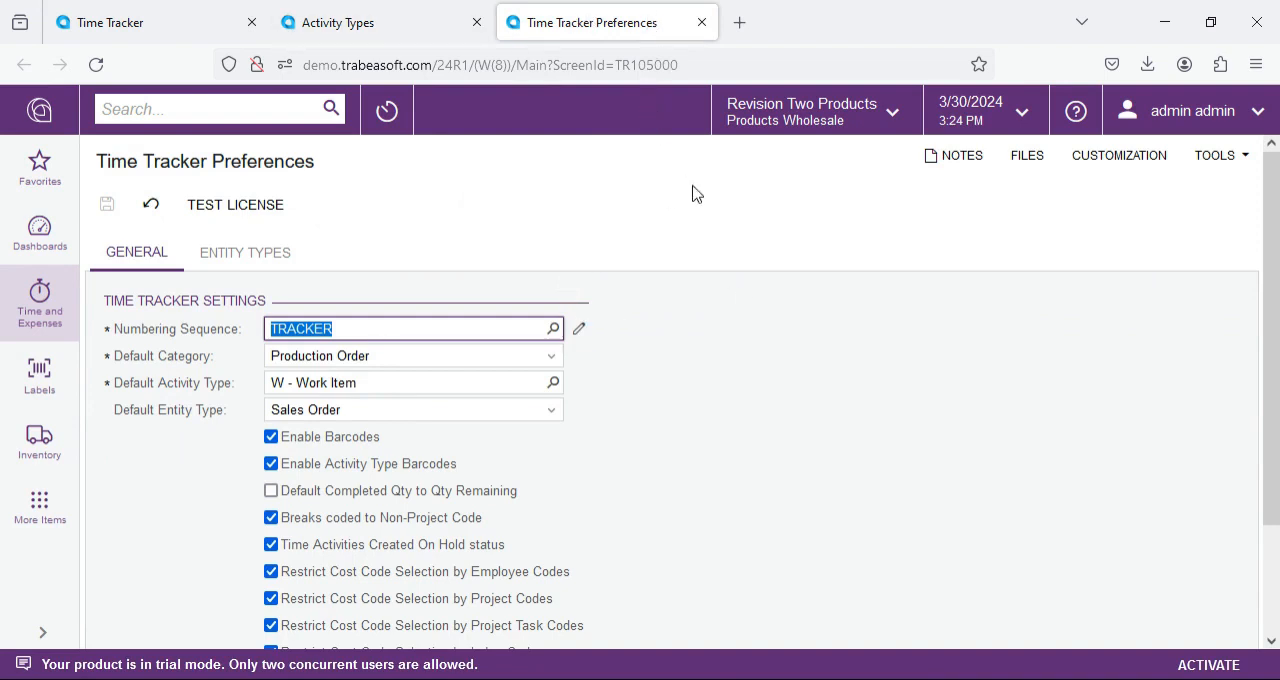
scroll(877, 478, down, 1)
scroll(877, 478, down, 1)
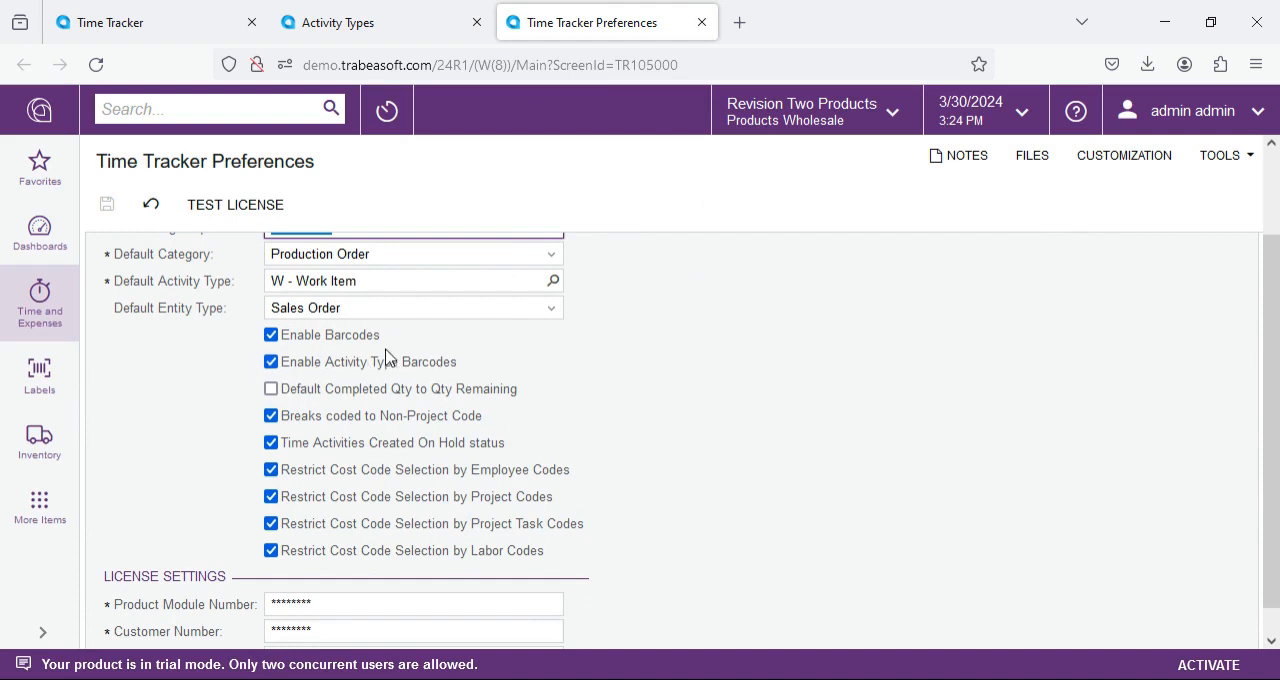
click(200, 31)
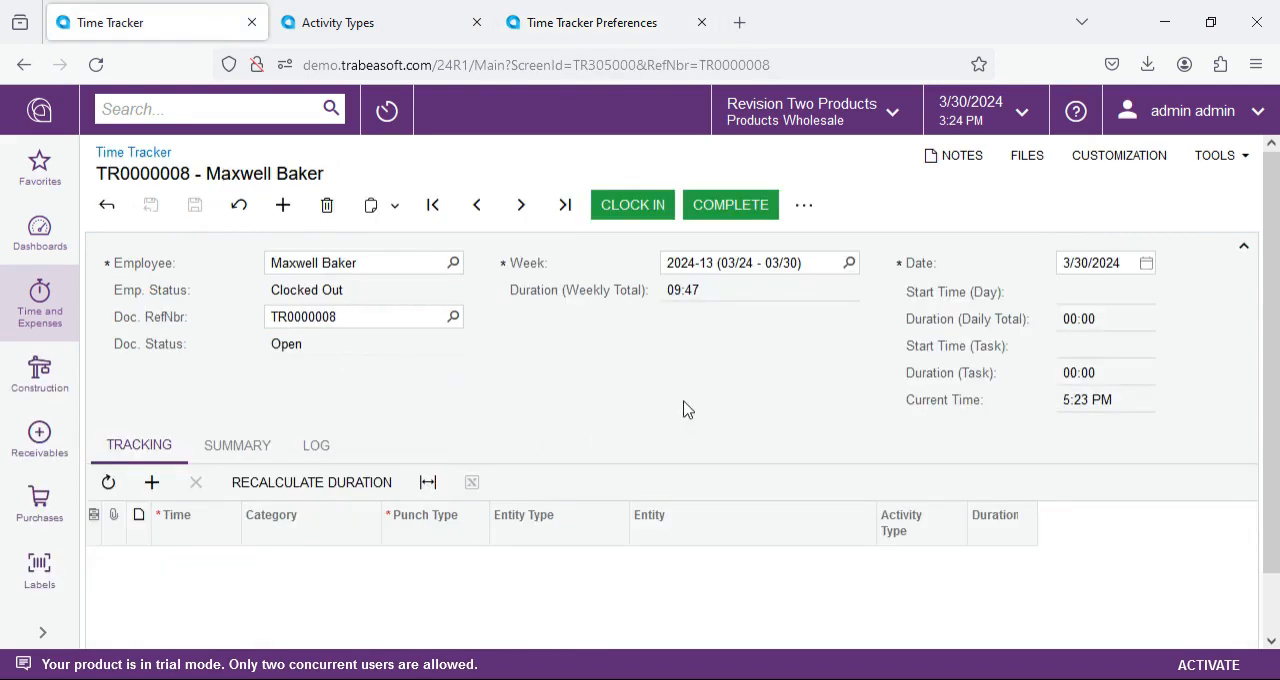
click(380, 22)
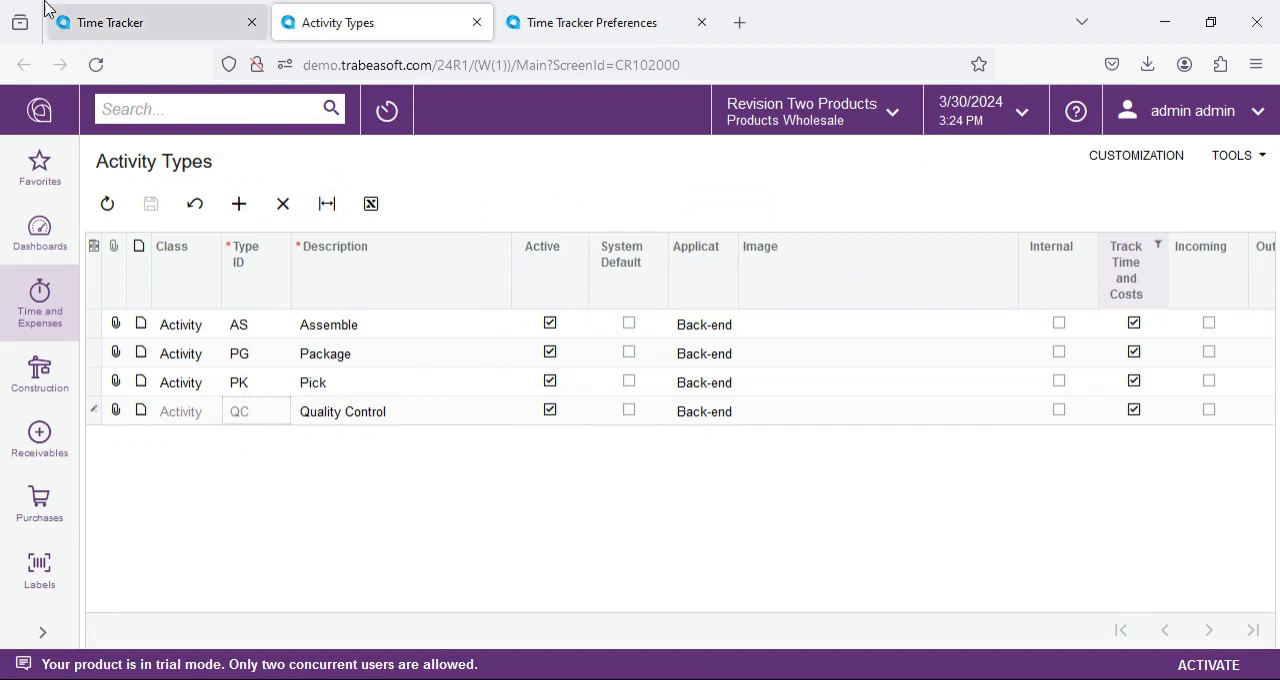
click(108, 20)
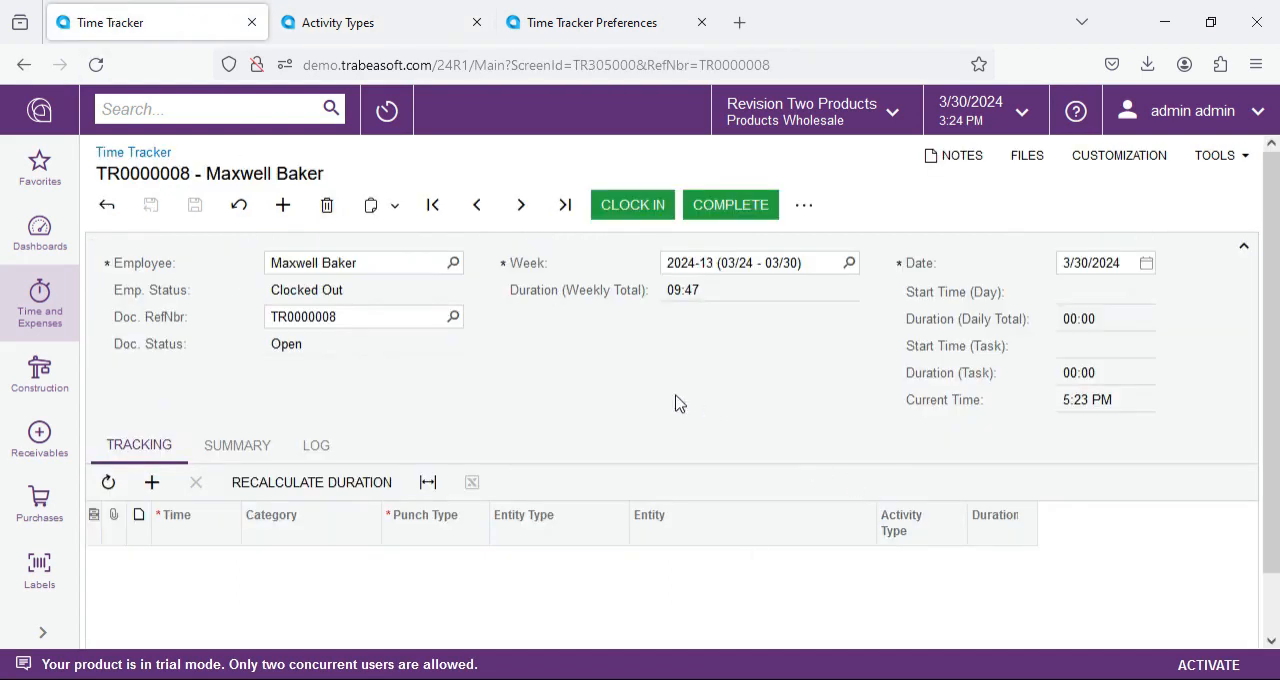
Step: Start a clock-in and look through the kit assembly entities and activity types offered for the task
click(612, 205)
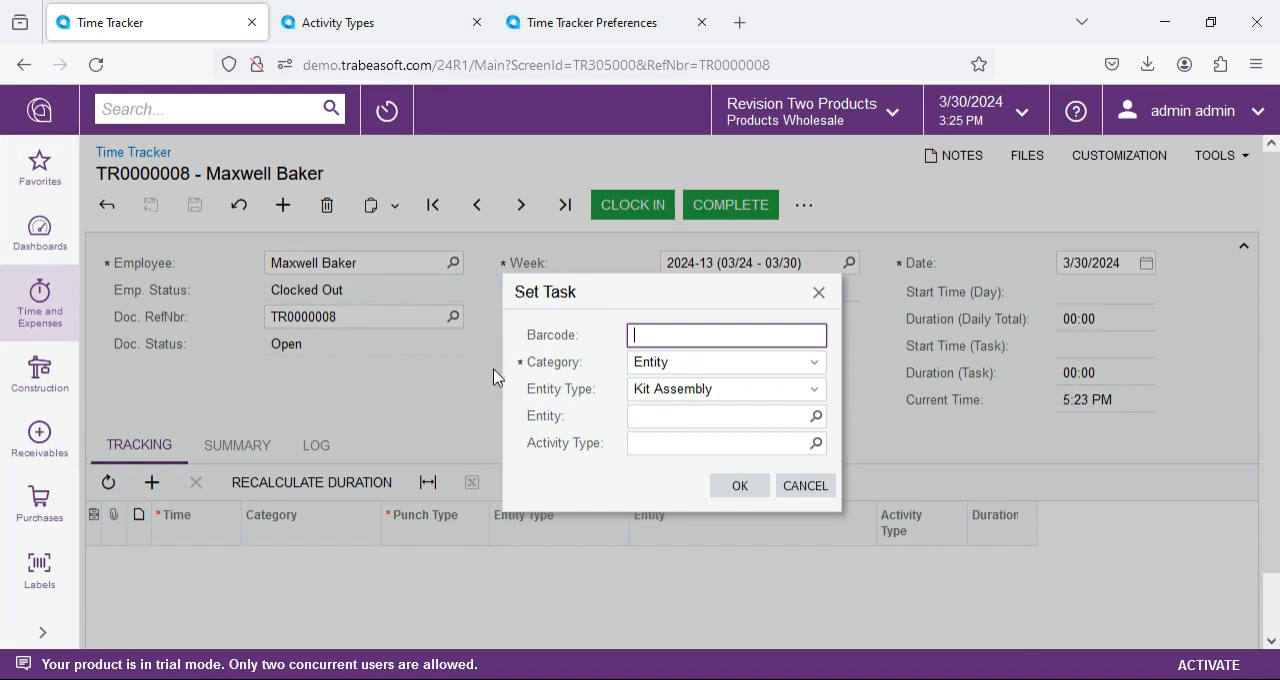
click(813, 418)
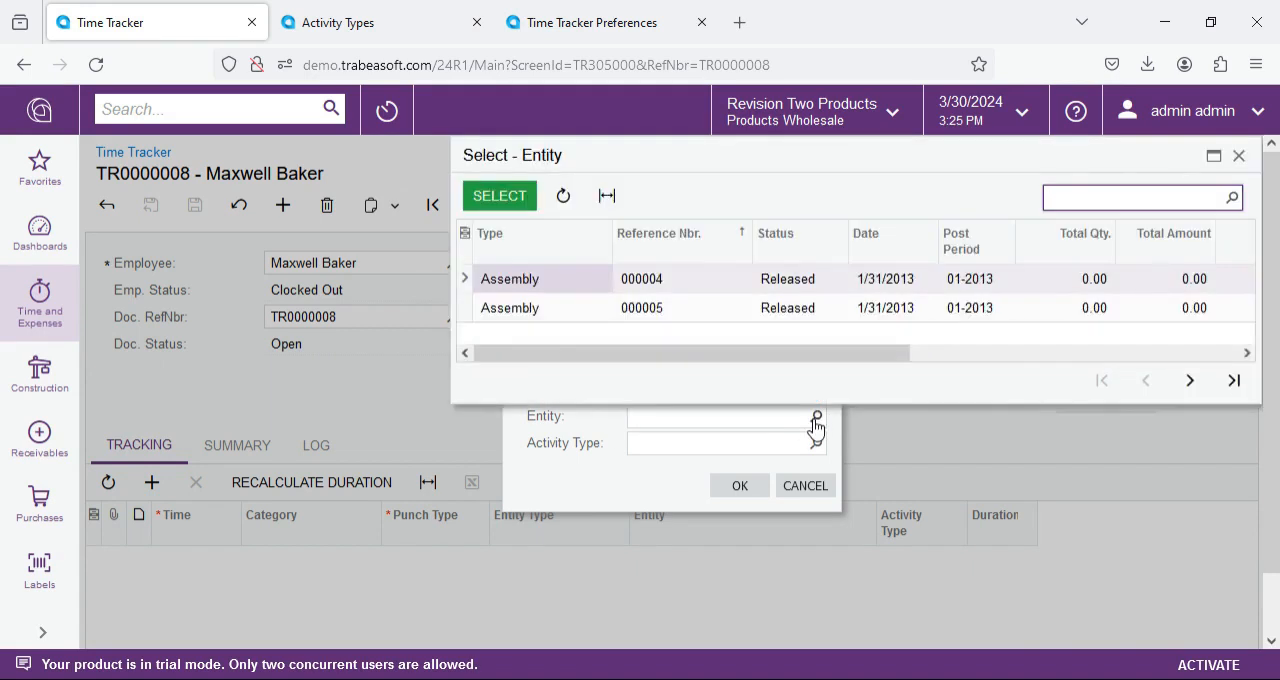
click(815, 422)
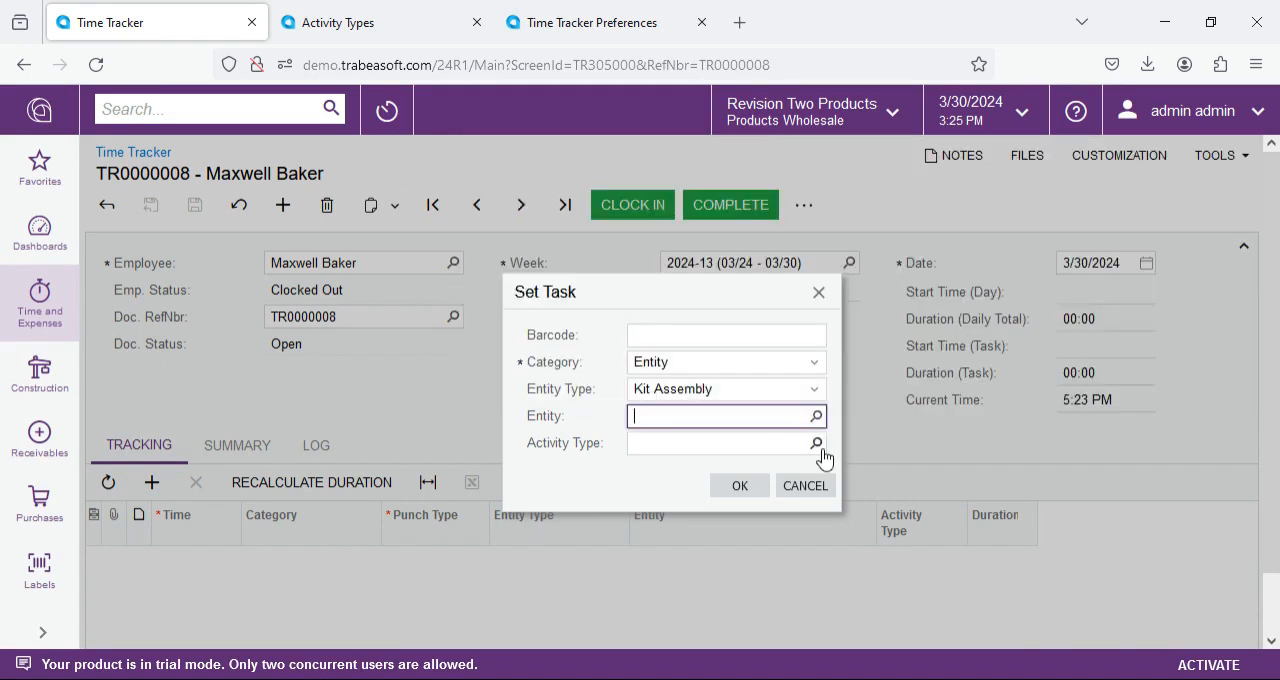
click(818, 448)
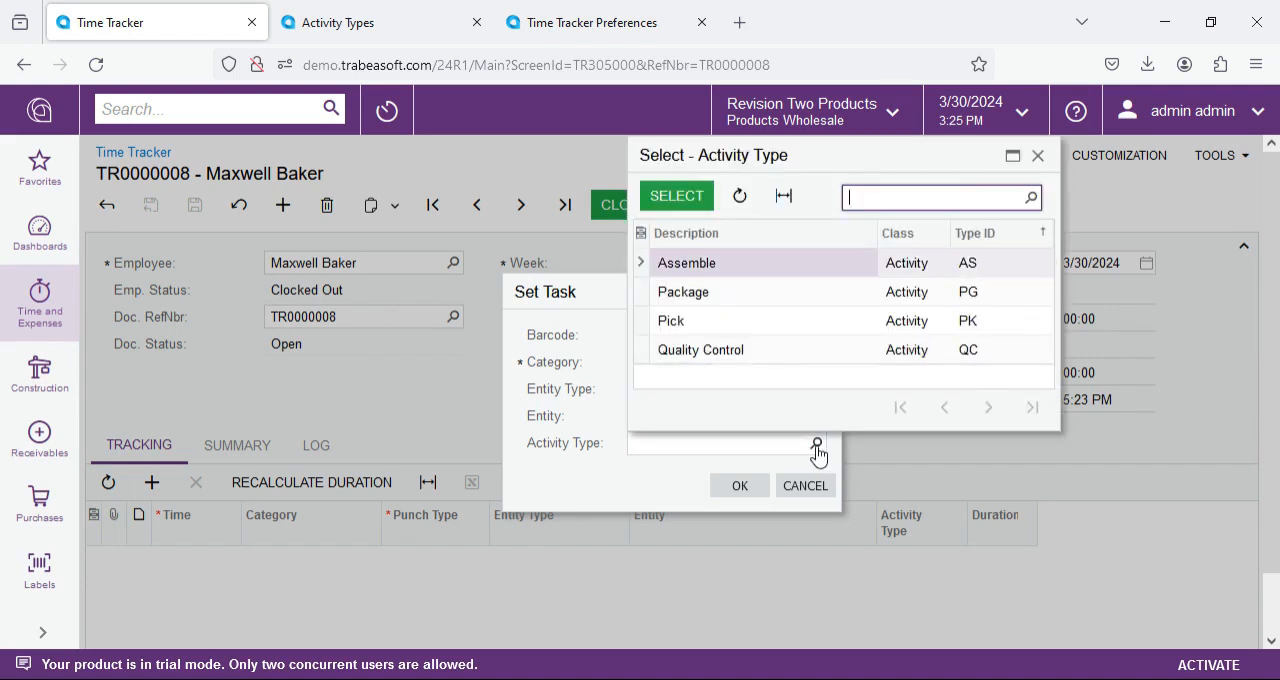
key(Escape)
Step: Fill in the task from barcode KA000PKP000024, examining its entity type, activity type and entity number segments
click(674, 340)
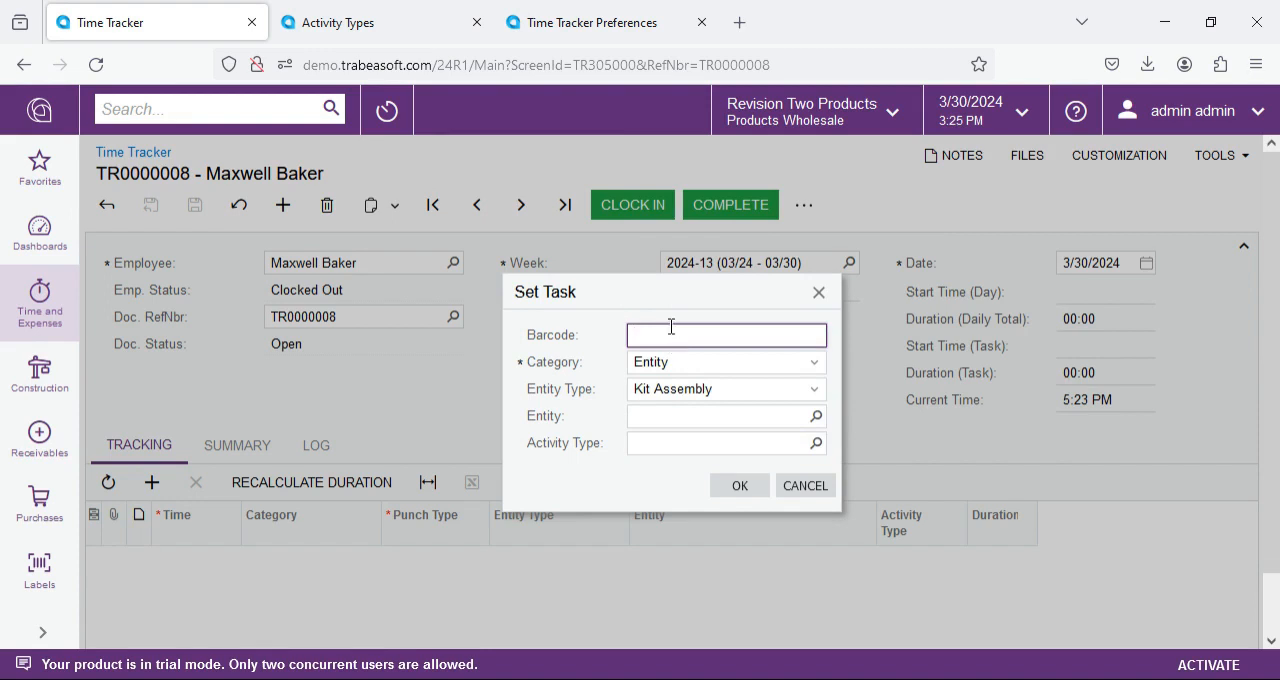
text(KA000PKP000024)
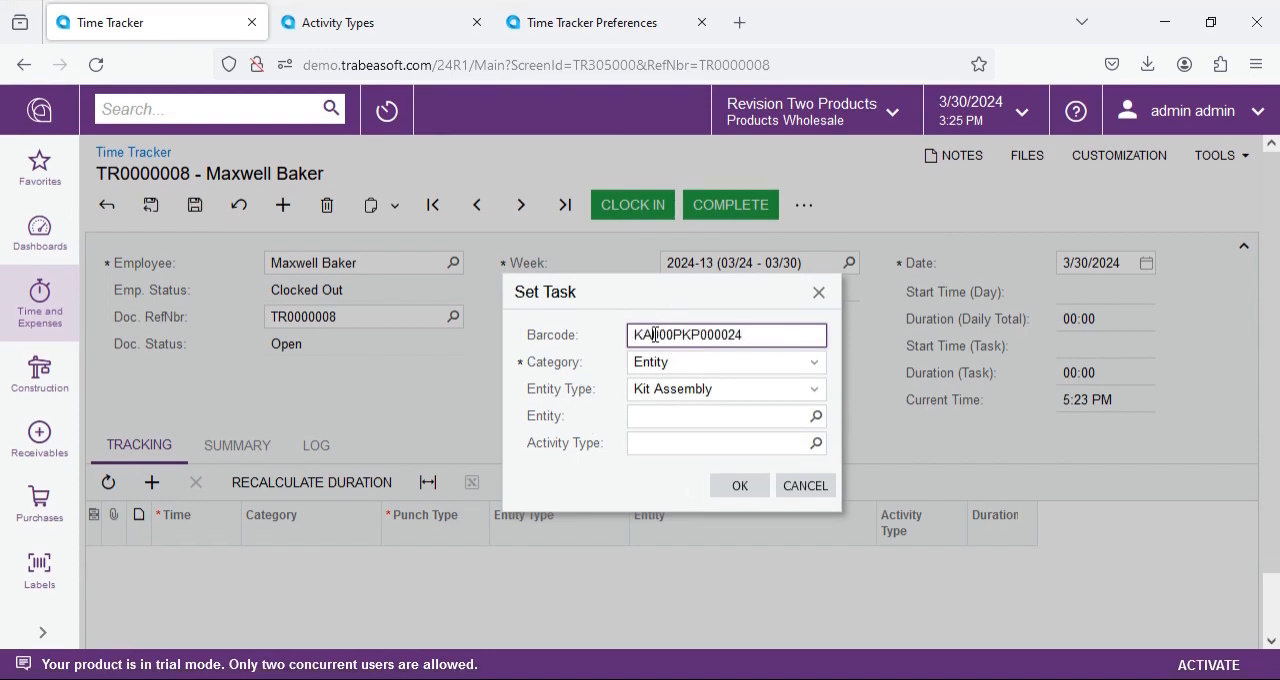
drag(655, 335, 628, 335)
drag(652, 335, 690, 340)
drag(673, 337, 688, 337)
click(697, 337)
drag(697, 337, 706, 338)
drag(769, 341, 701, 343)
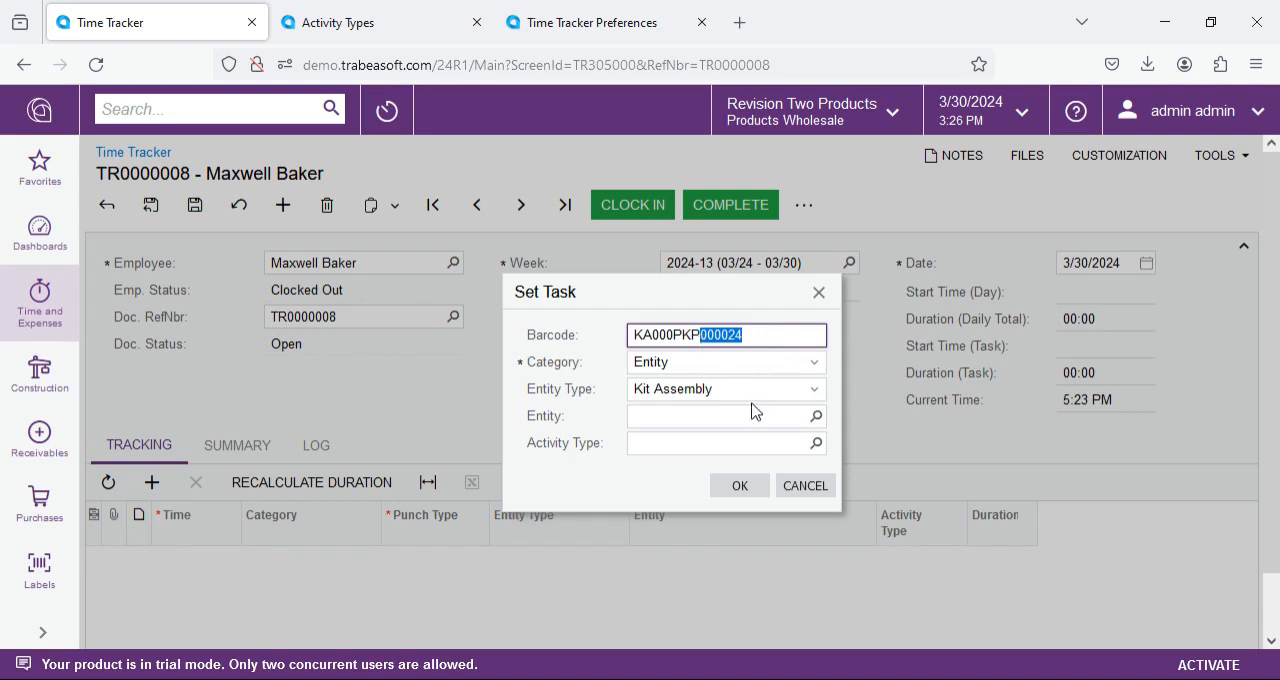
click(769, 337)
key(Tab)
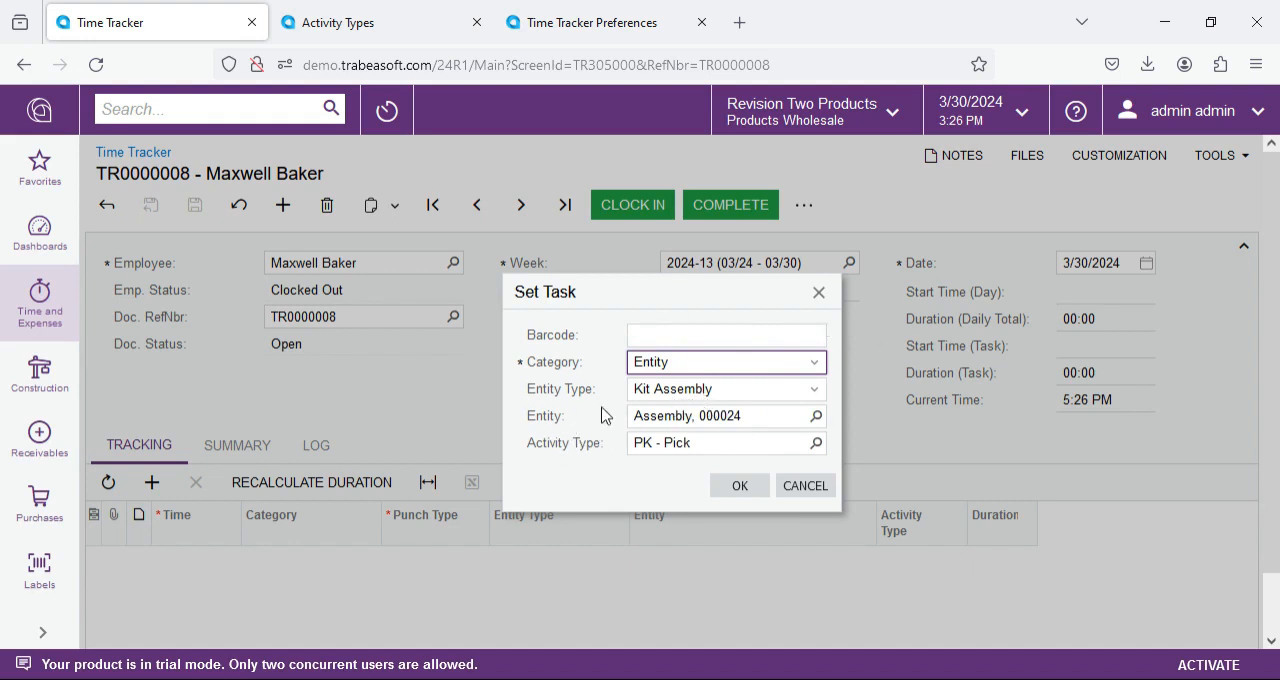
Step: Change the task's entity type to Case
double_click(742, 418)
key(Tab)
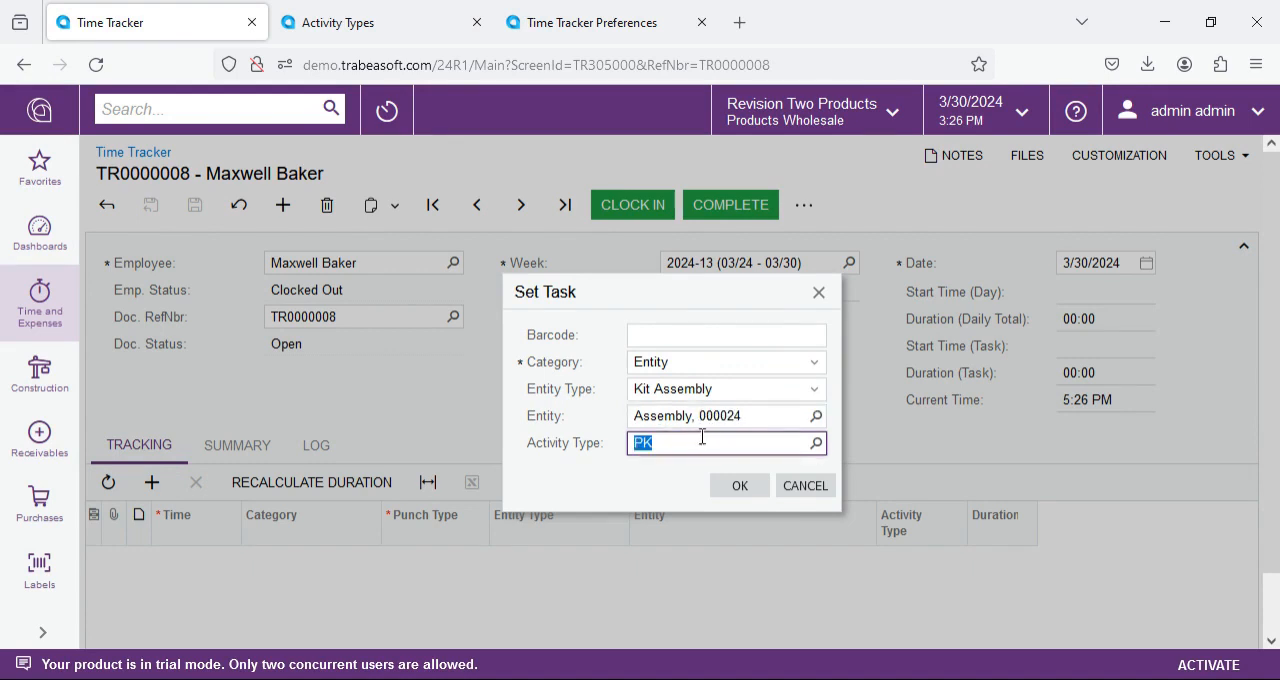
click(709, 395)
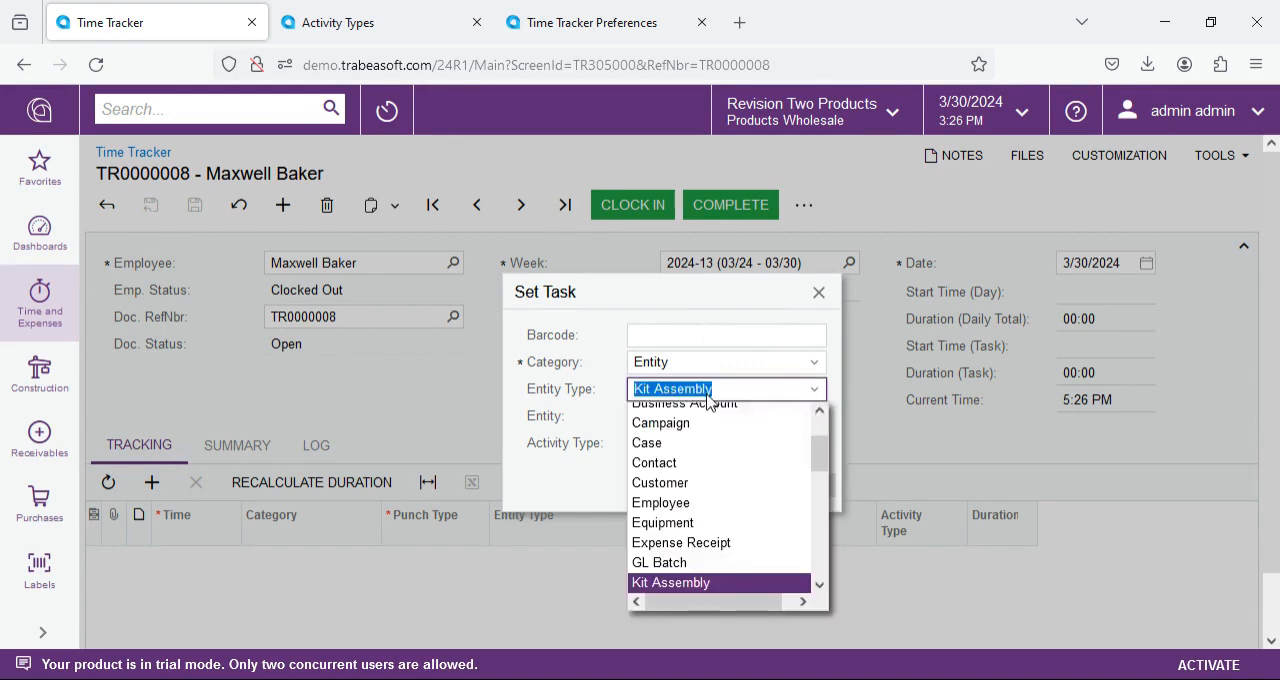
click(709, 446)
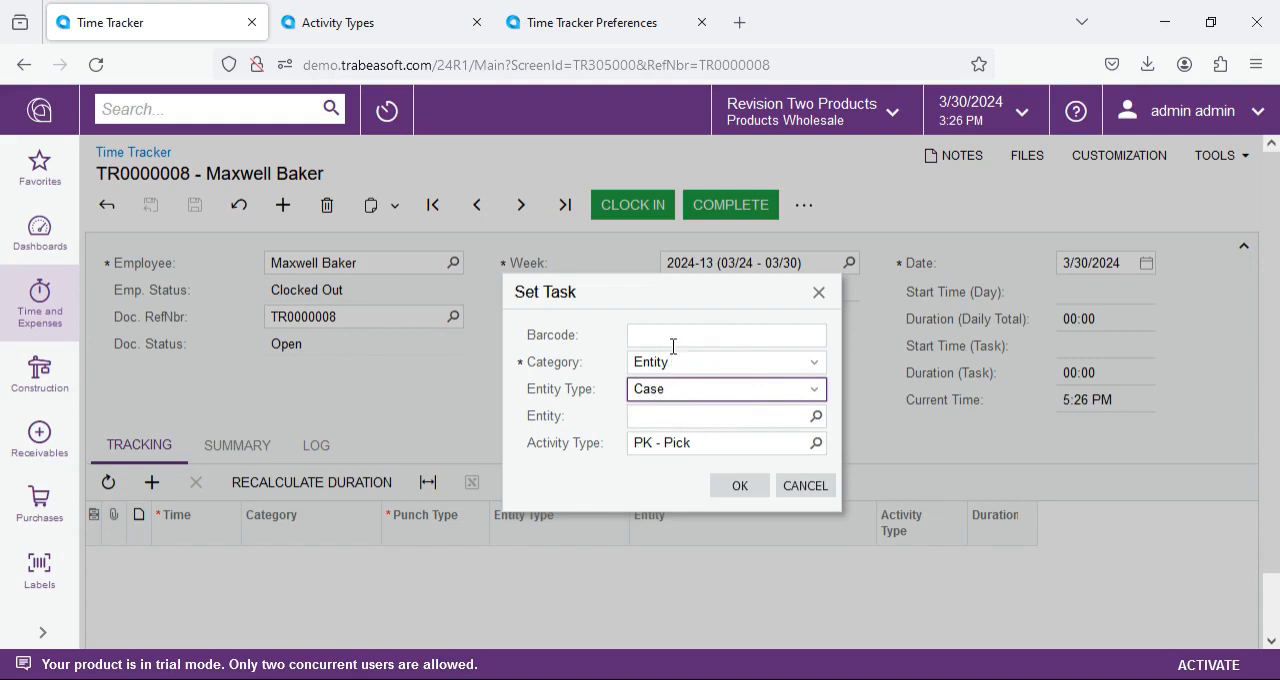
Step: Enter barcode KA000PKP000024 again to refill the task's entity type and entity
click(672, 337)
text(KA000PKP000024)
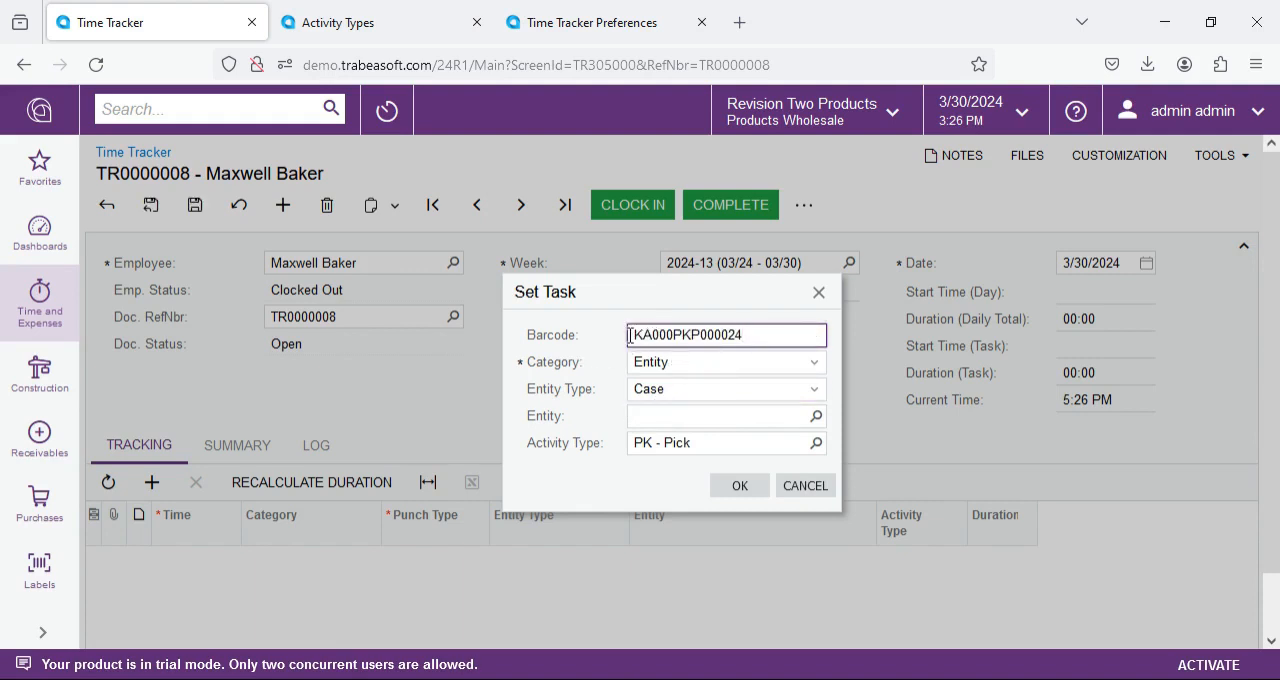
drag(627, 340, 497, 362)
key(Tab)
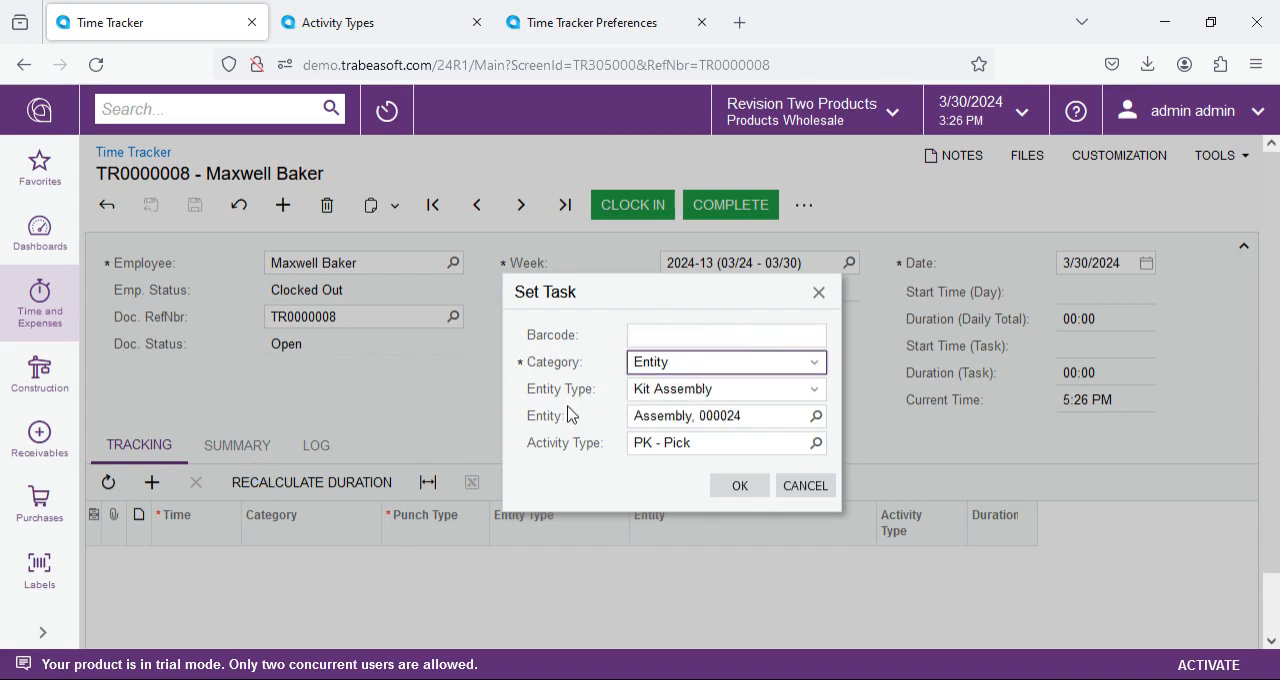
Step: Review the entity type options, keep Kit Assembly, and confirm the clock-in for assembly 000024 with the Pick activity
click(814, 389)
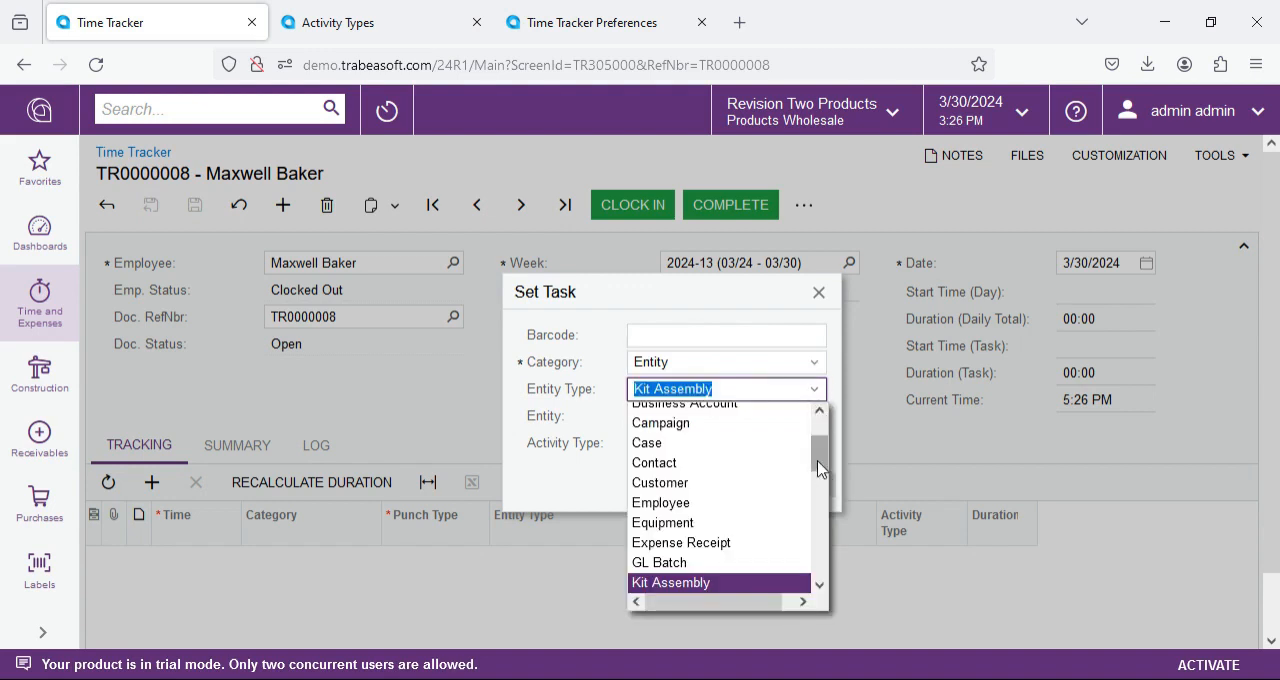
mouse_move(818, 468)
mouse_down()
mouse_move(820, 423)
mouse_move(840, 592)
mouse_move(830, 474)
mouse_up()
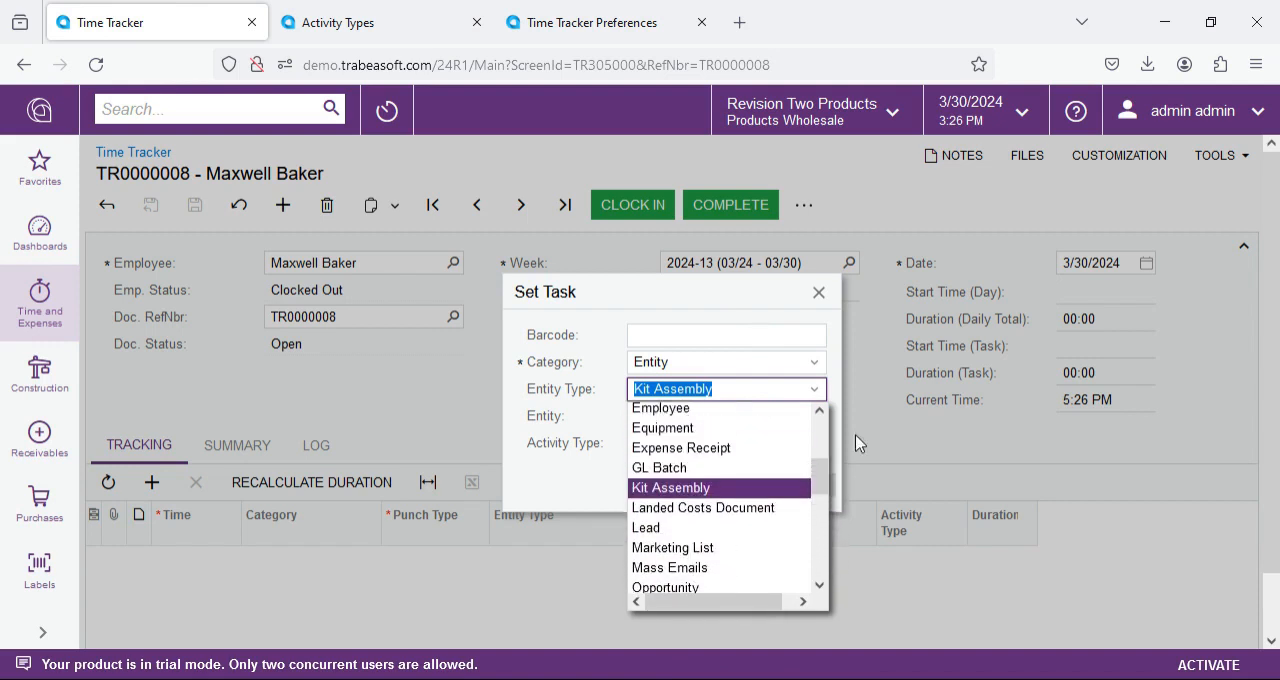
click(552, 383)
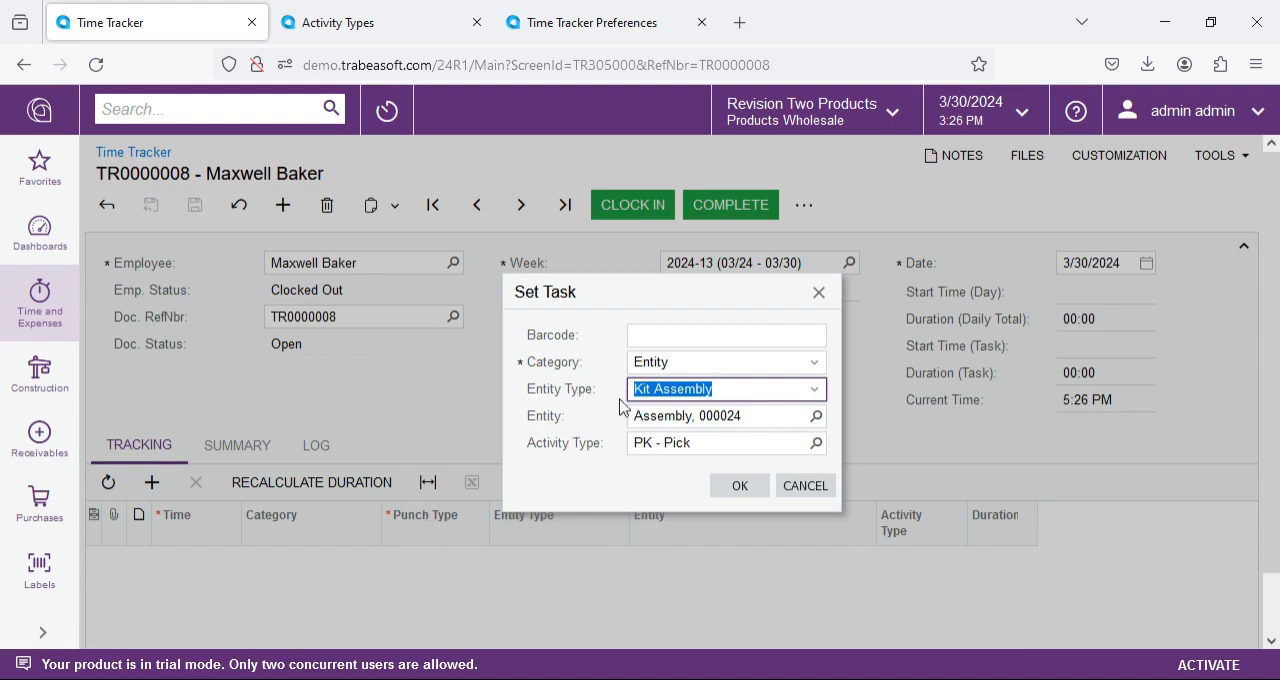
click(580, 442)
click(742, 486)
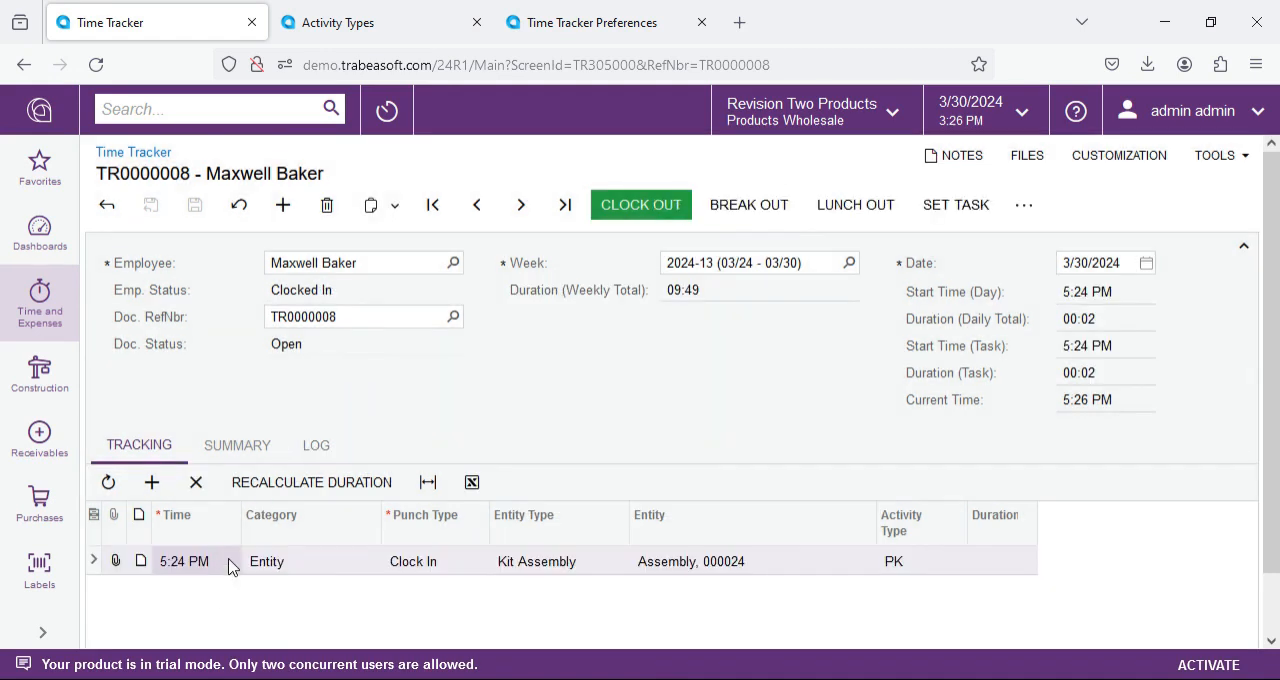
Step: Set the clock-in entry's time to 7:00 AM and save the document
click(230, 561)
click(249, 561)
scroll(215, 598, up, 9)
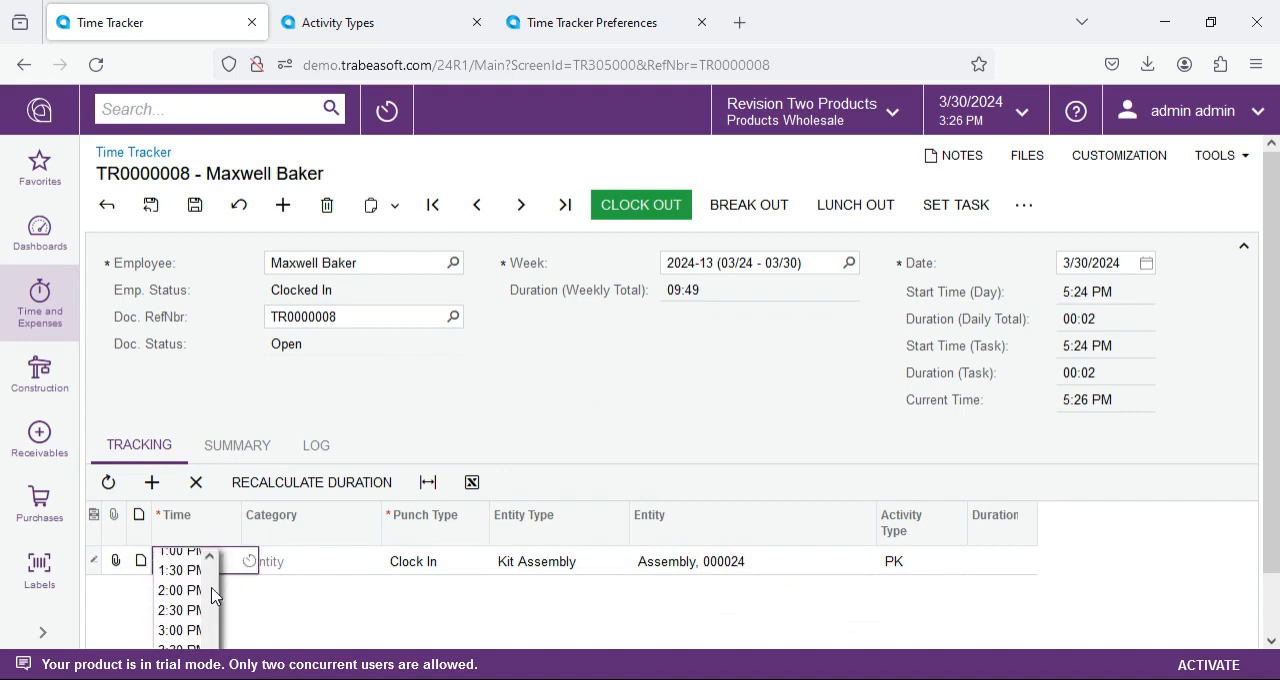
scroll(181, 600, down, 2)
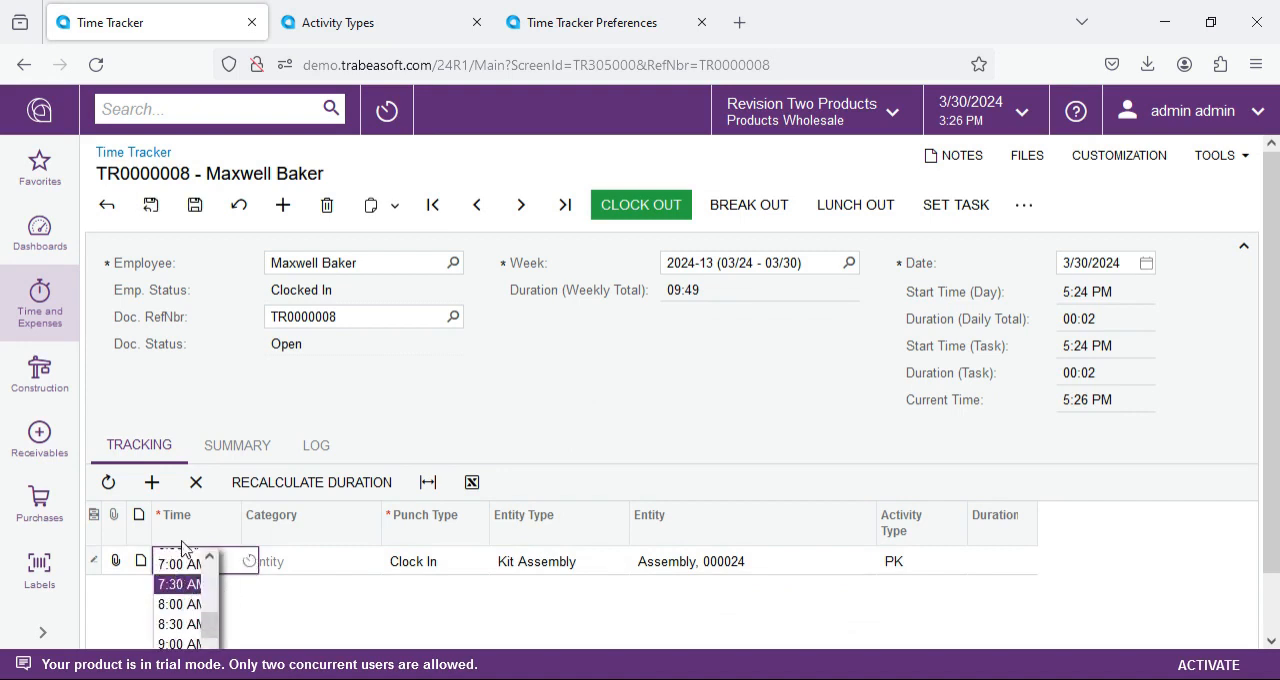
click(172, 557)
click(196, 203)
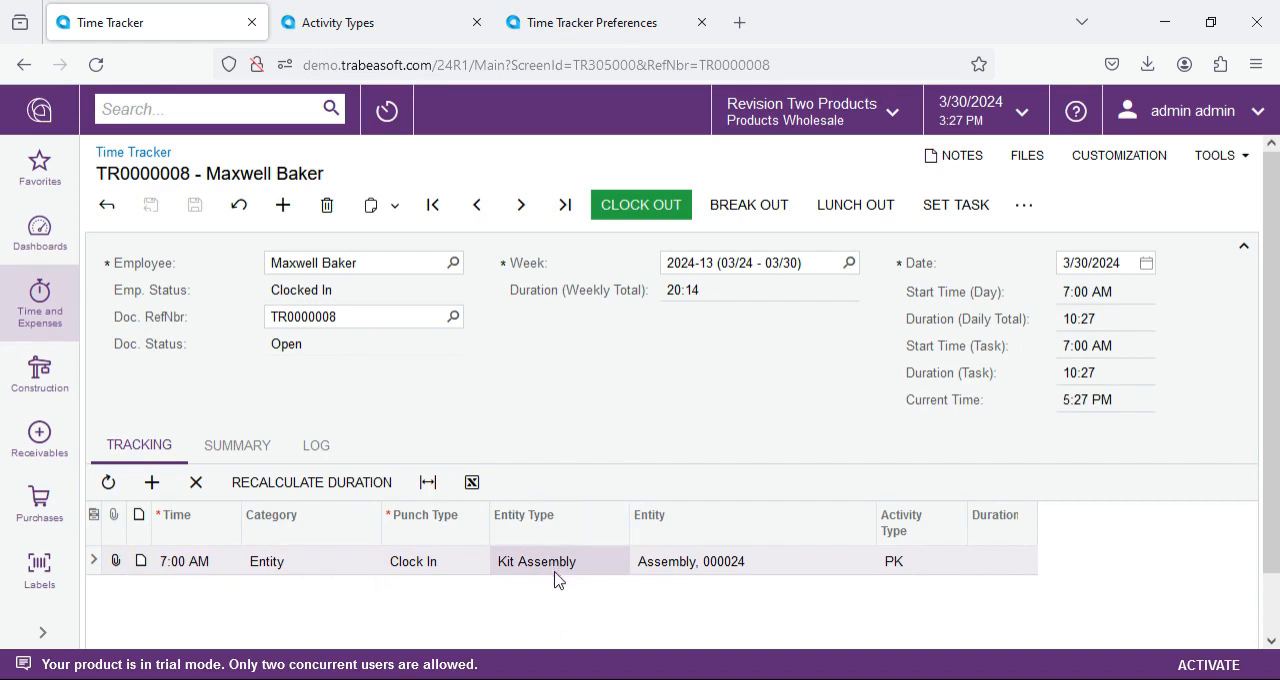
click(645, 566)
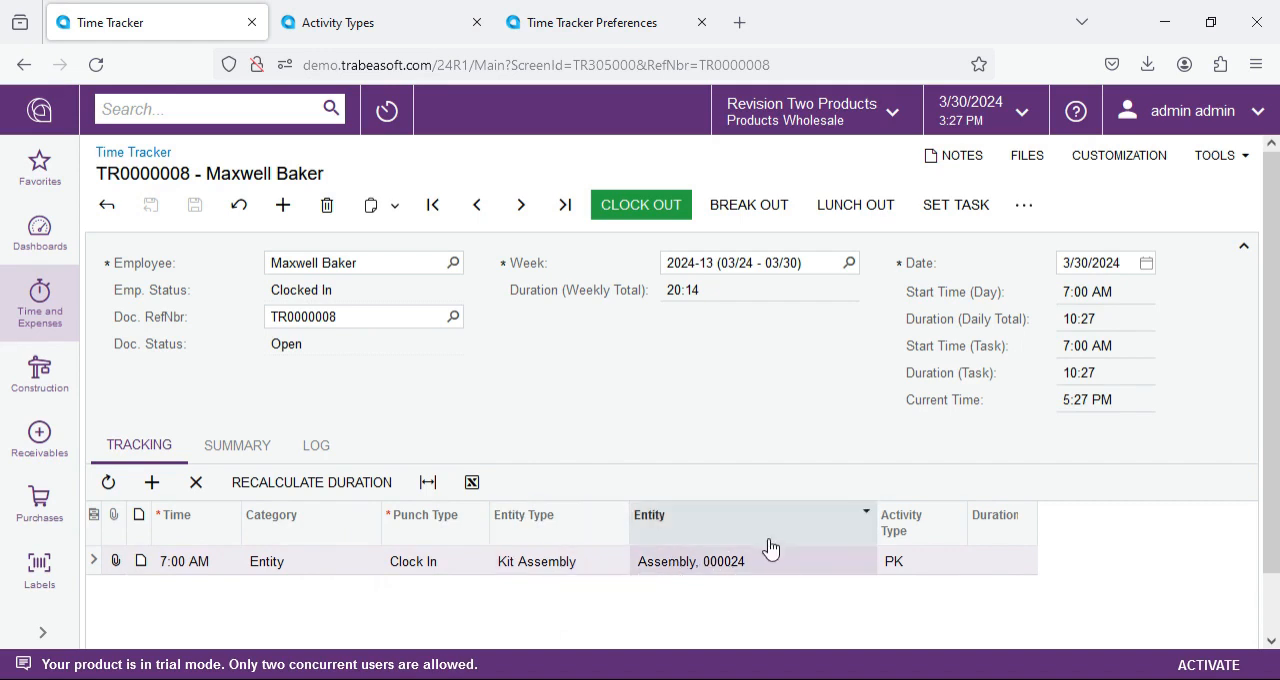
click(946, 560)
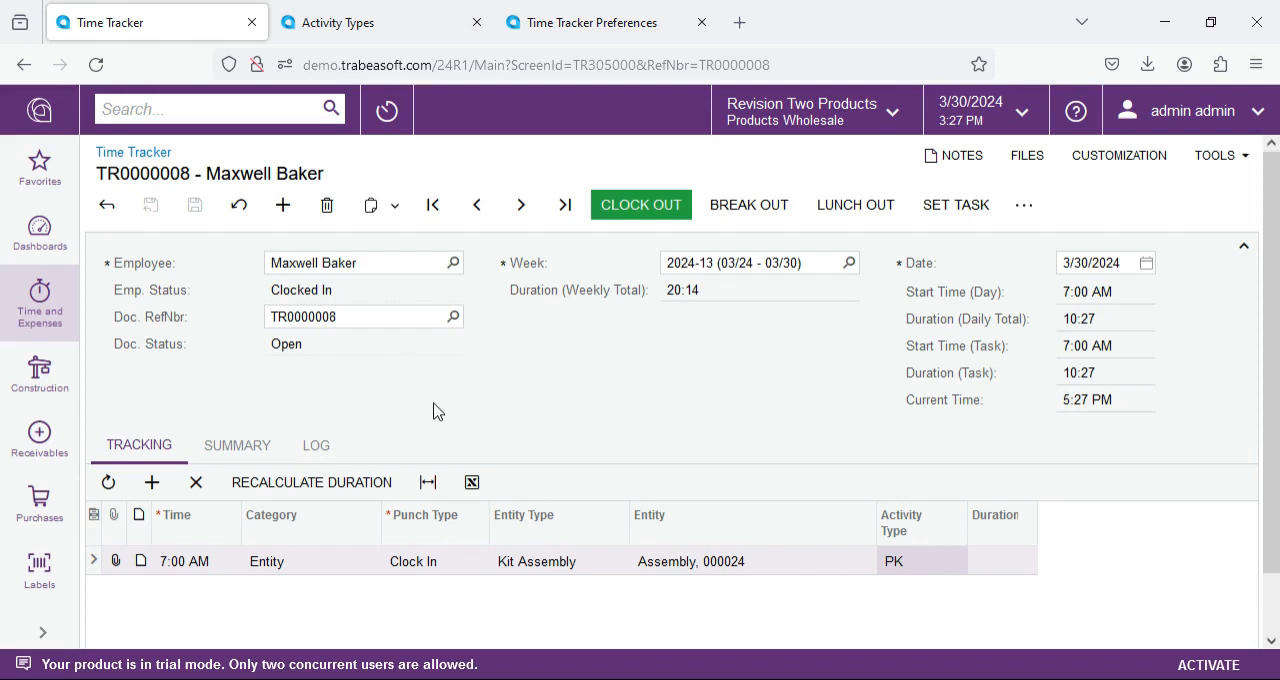
Step: Switch the employee's task to the AS - Assemble activity on kit assembly 000024 and check the new punch entries
click(959, 204)
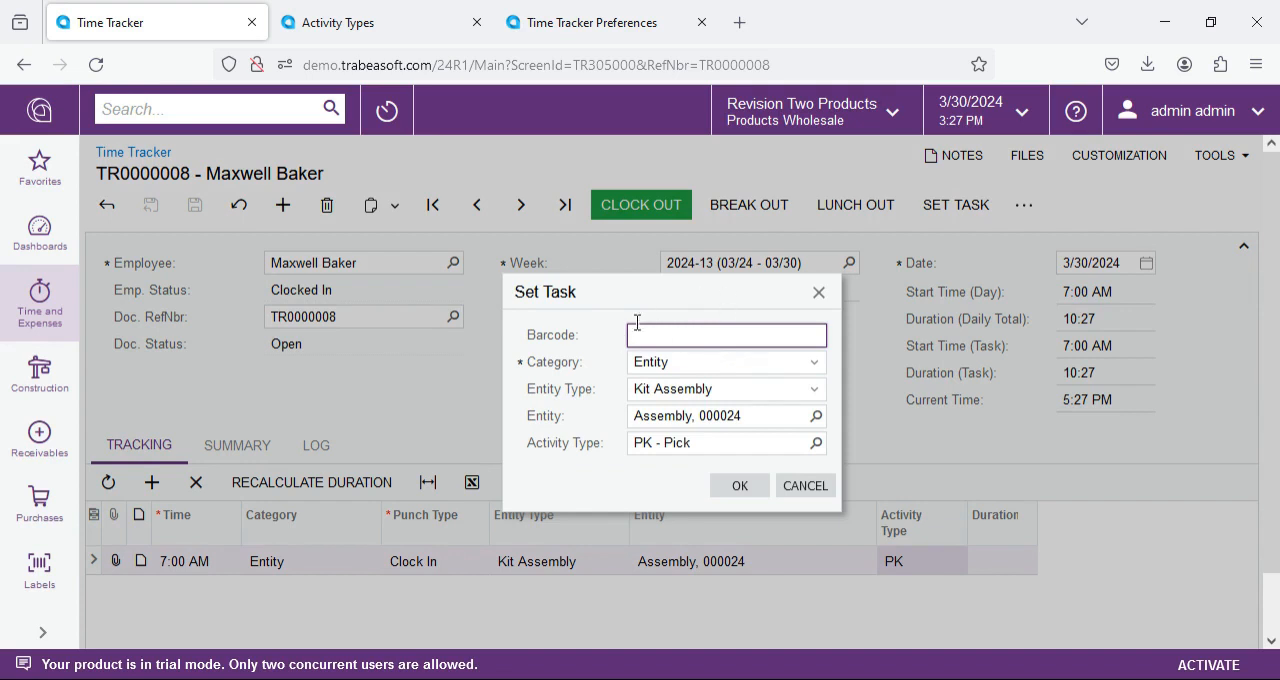
click(816, 443)
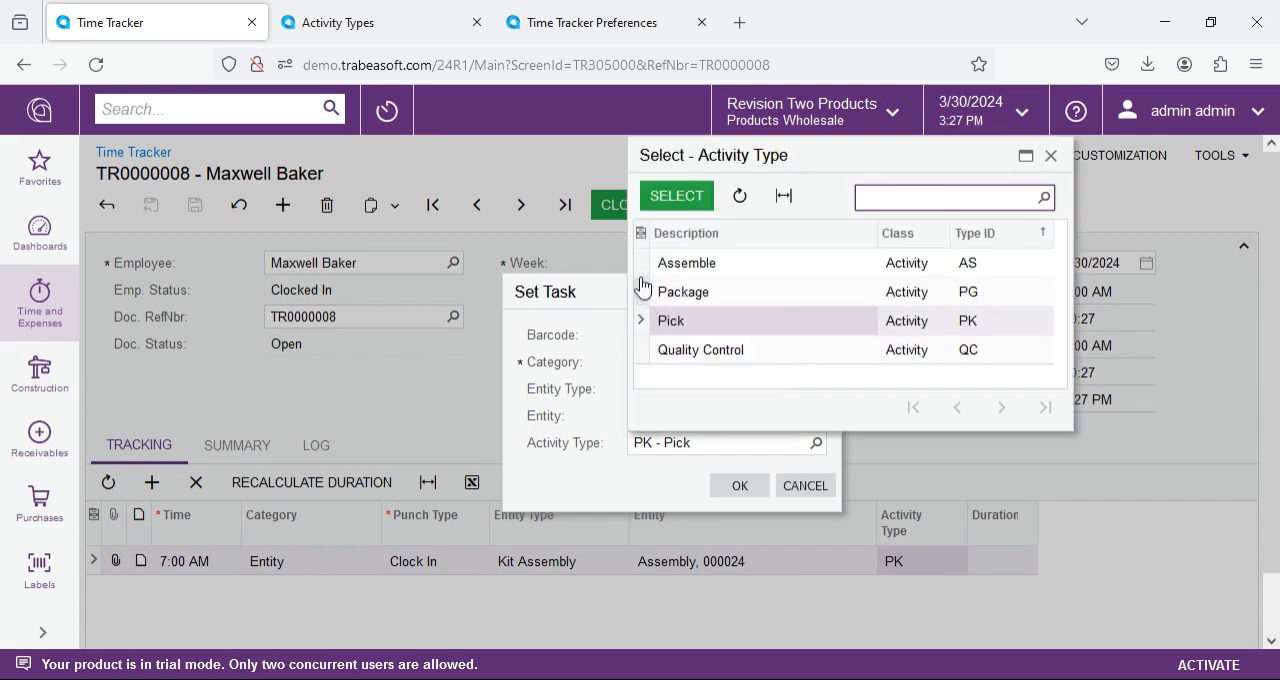
click(693, 265)
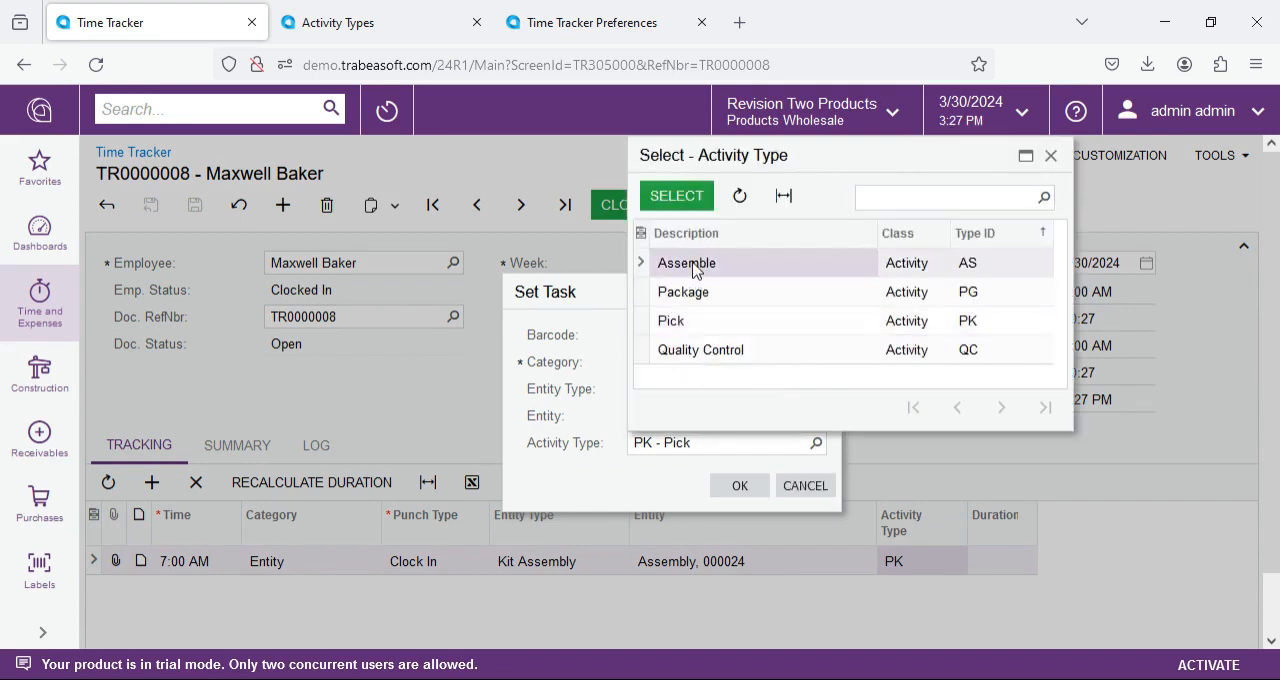
click(678, 197)
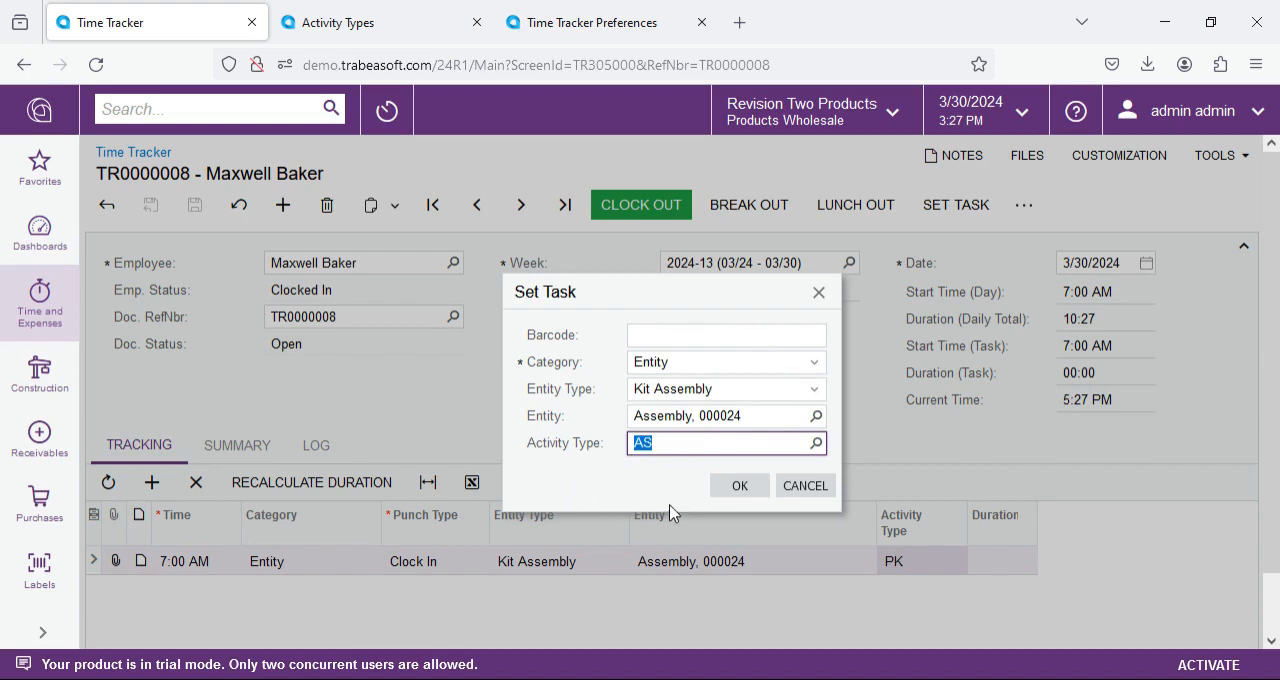
click(728, 492)
click(694, 443)
click(746, 490)
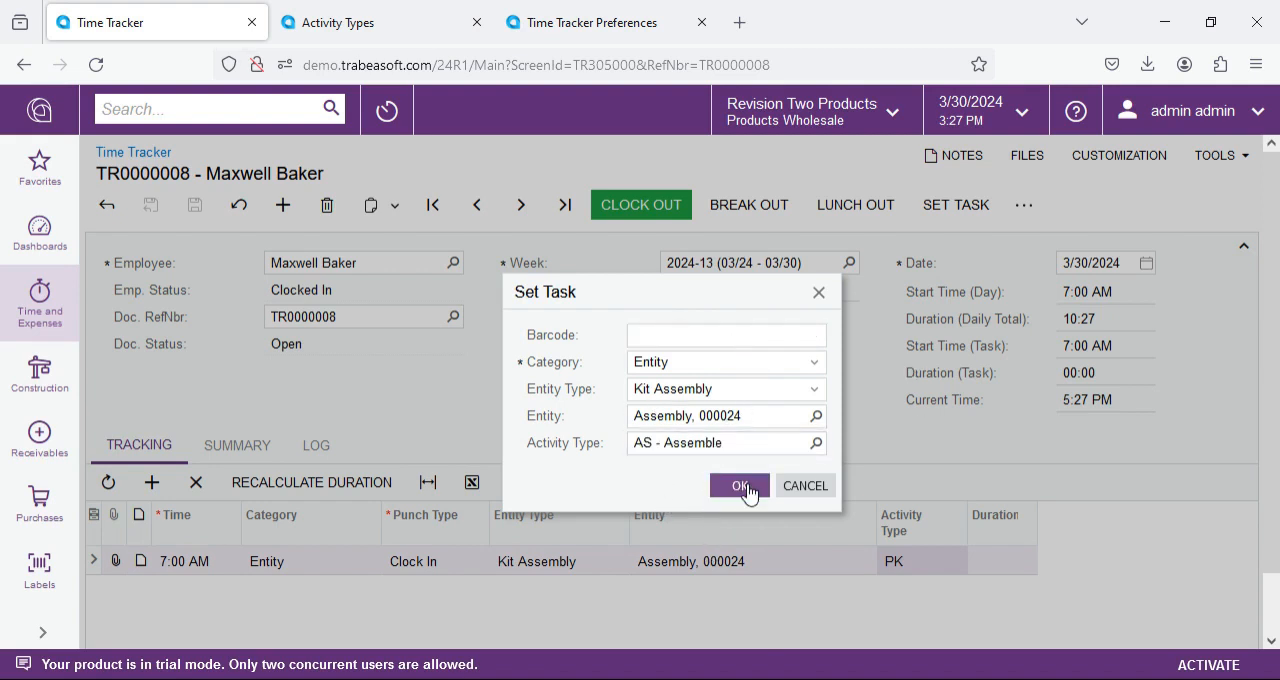
click(743, 487)
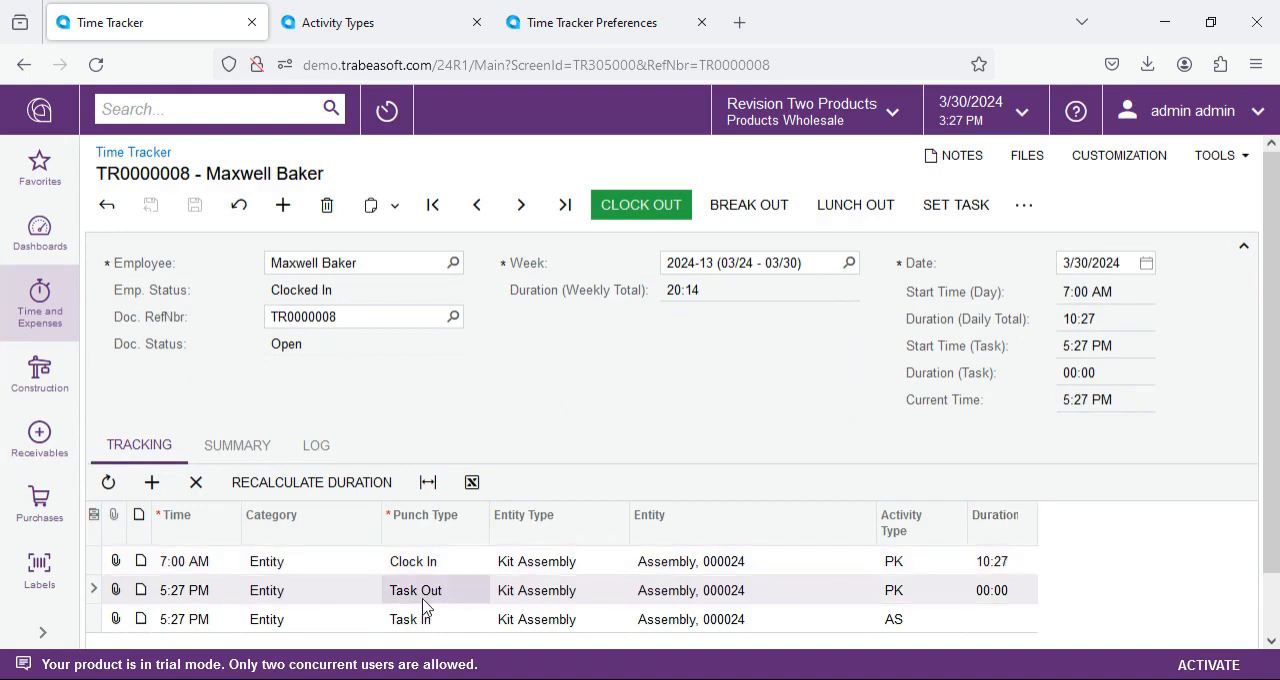
click(911, 596)
click(424, 620)
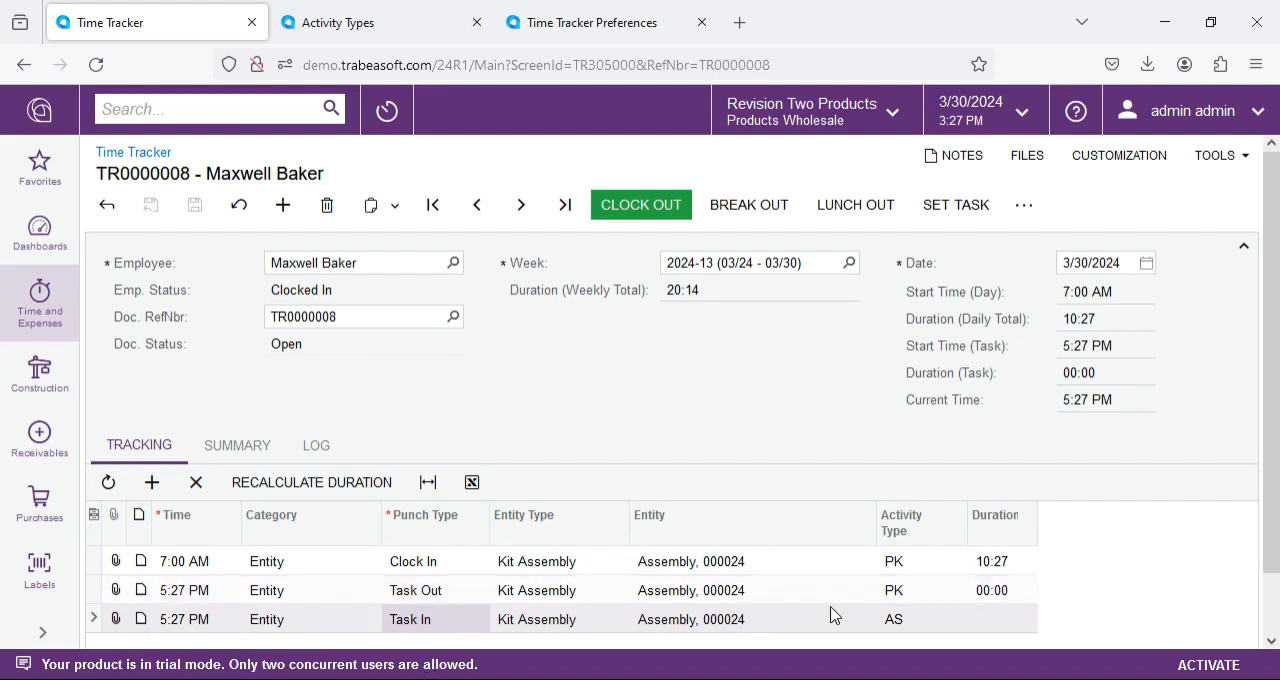
Step: Set the Task Out entry's time for the PK activity to 9:00 AM and save the document
click(922, 626)
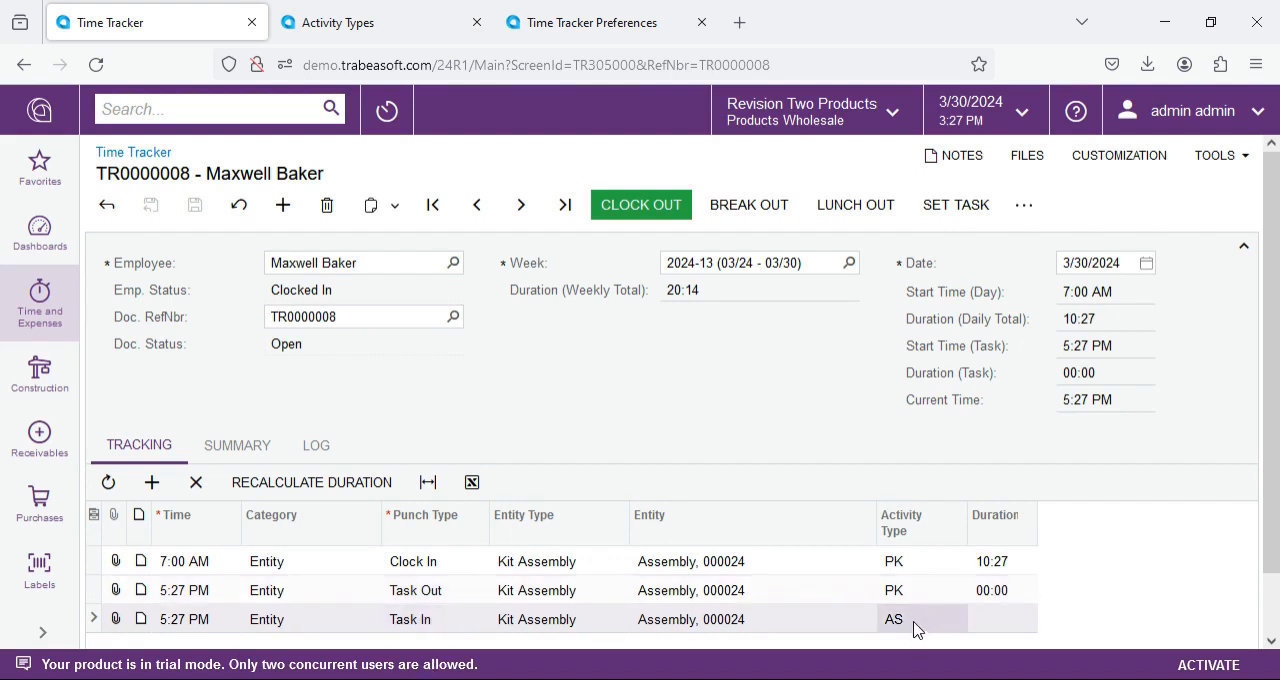
click(993, 563)
click(223, 600)
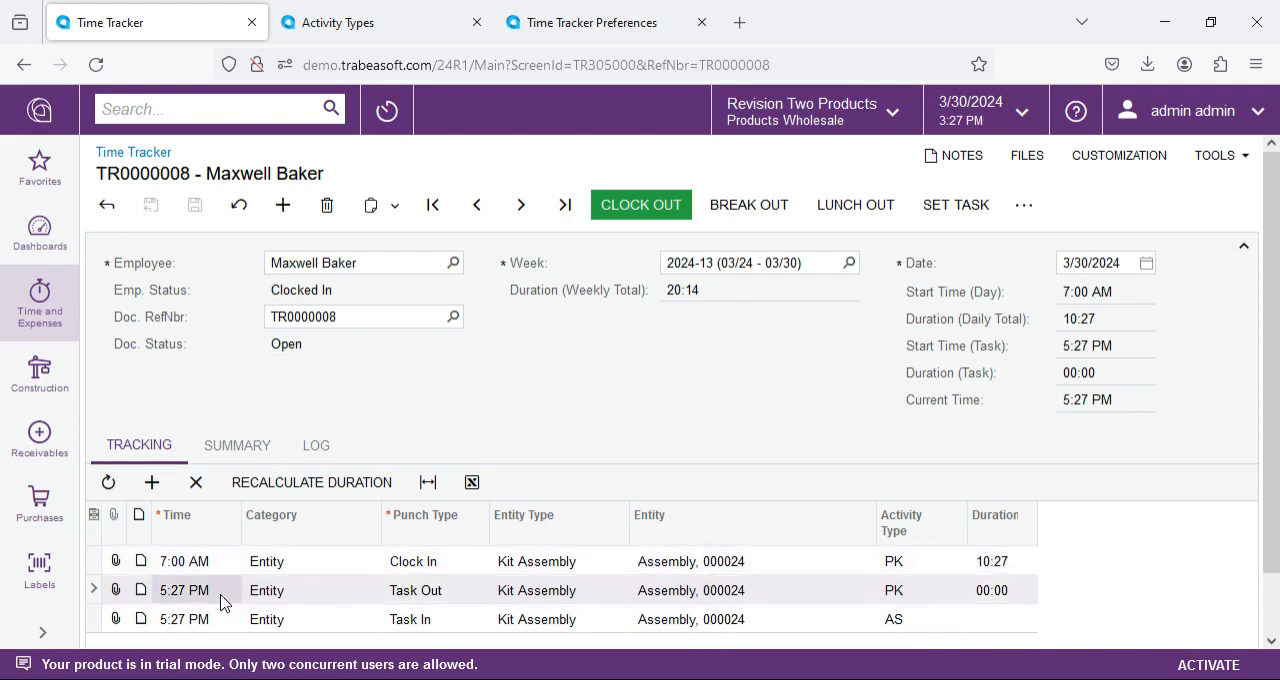
click(240, 596)
click(249, 591)
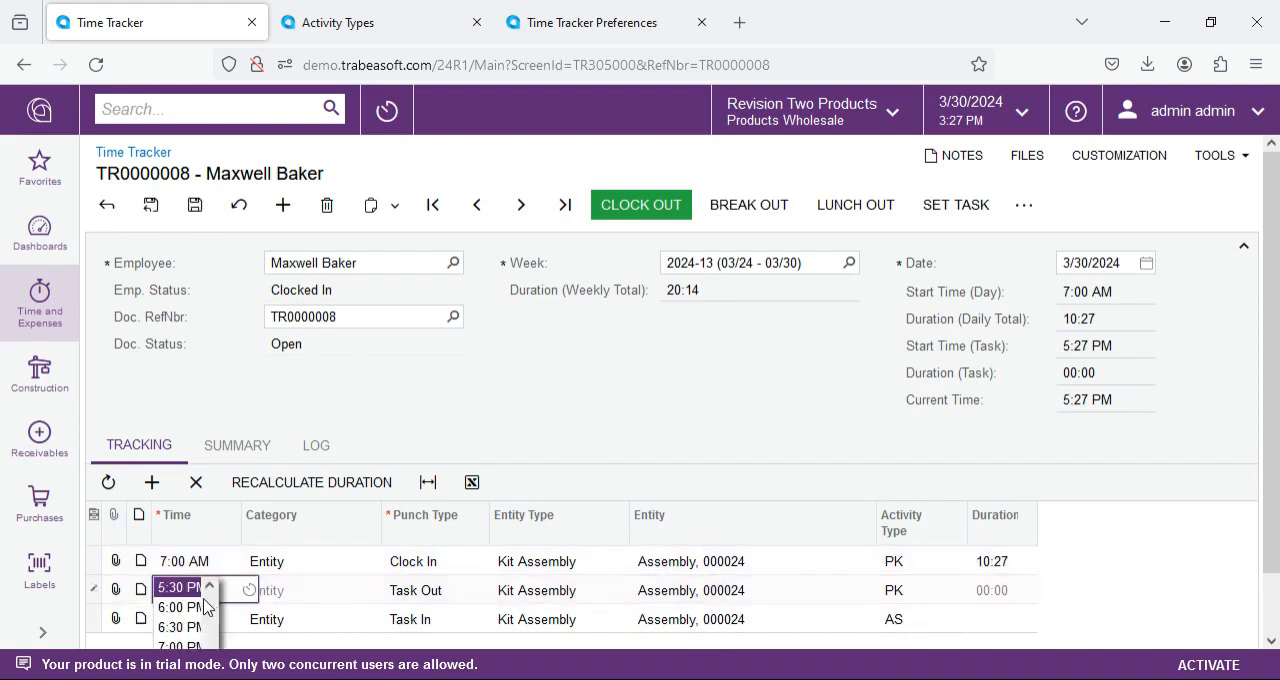
scroll(212, 608, up, 3)
scroll(212, 608, up, 5)
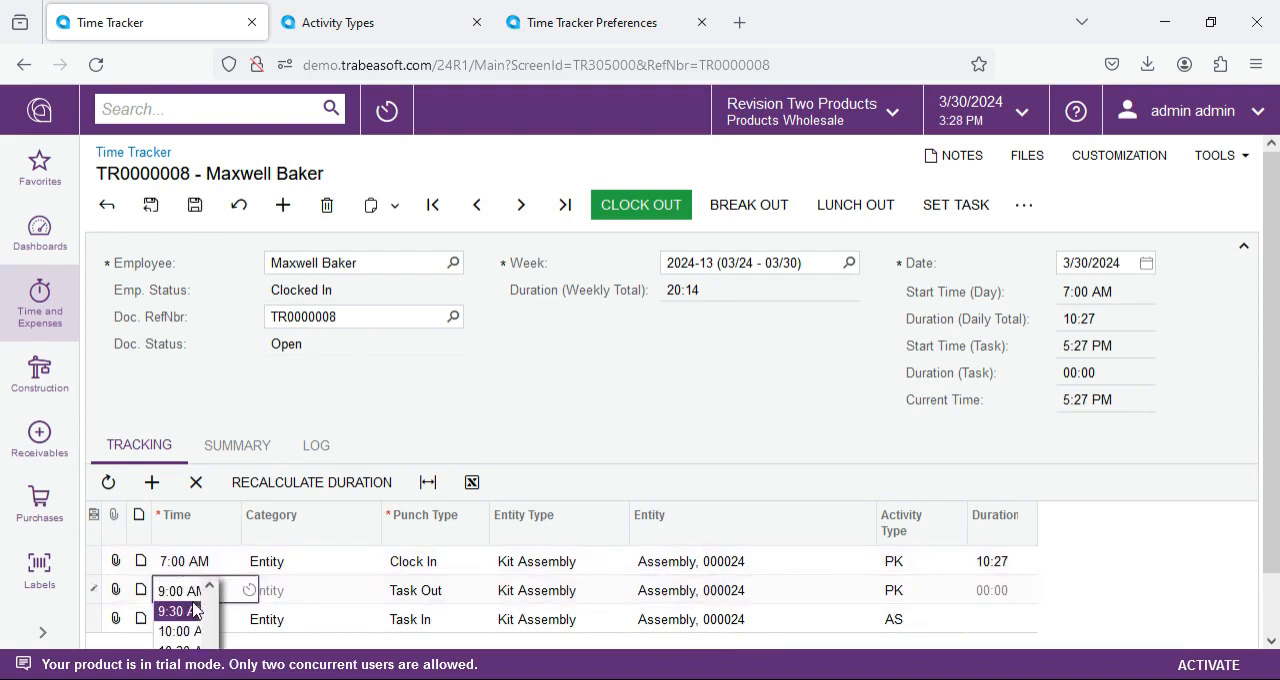
click(194, 594)
click(195, 204)
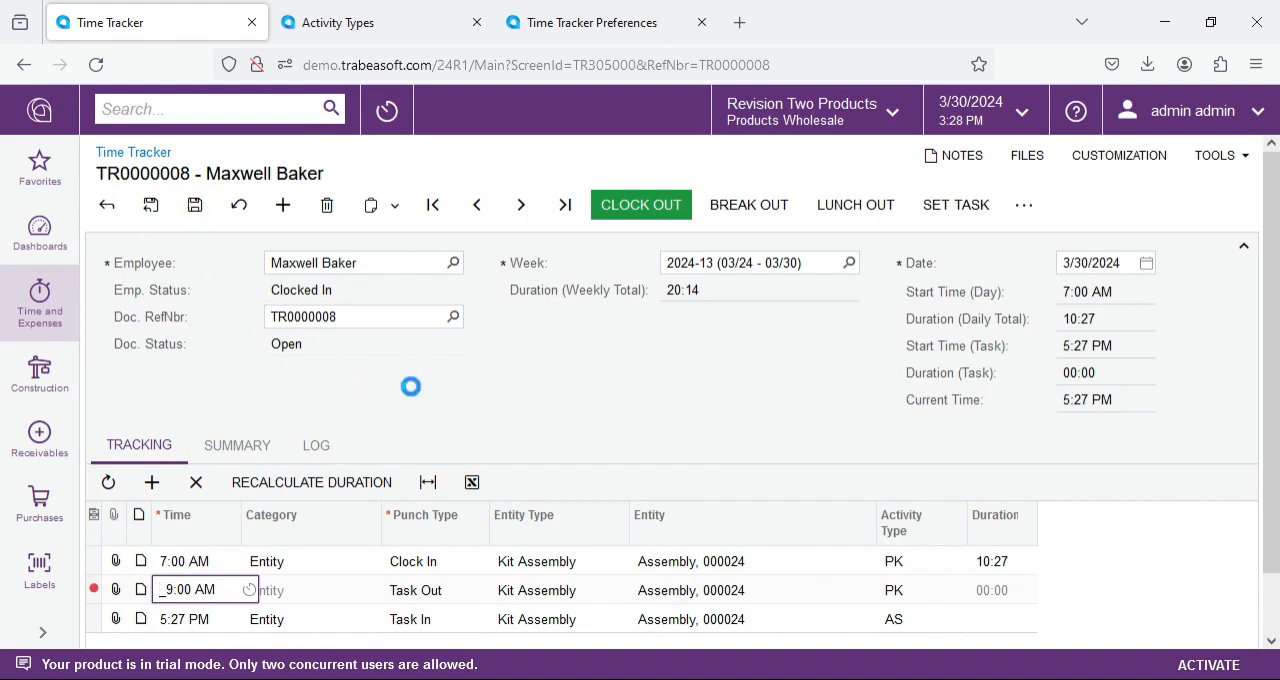
Step: Compare the original and new times of the edited Clock In and Task Out entries in the change log
click(320, 445)
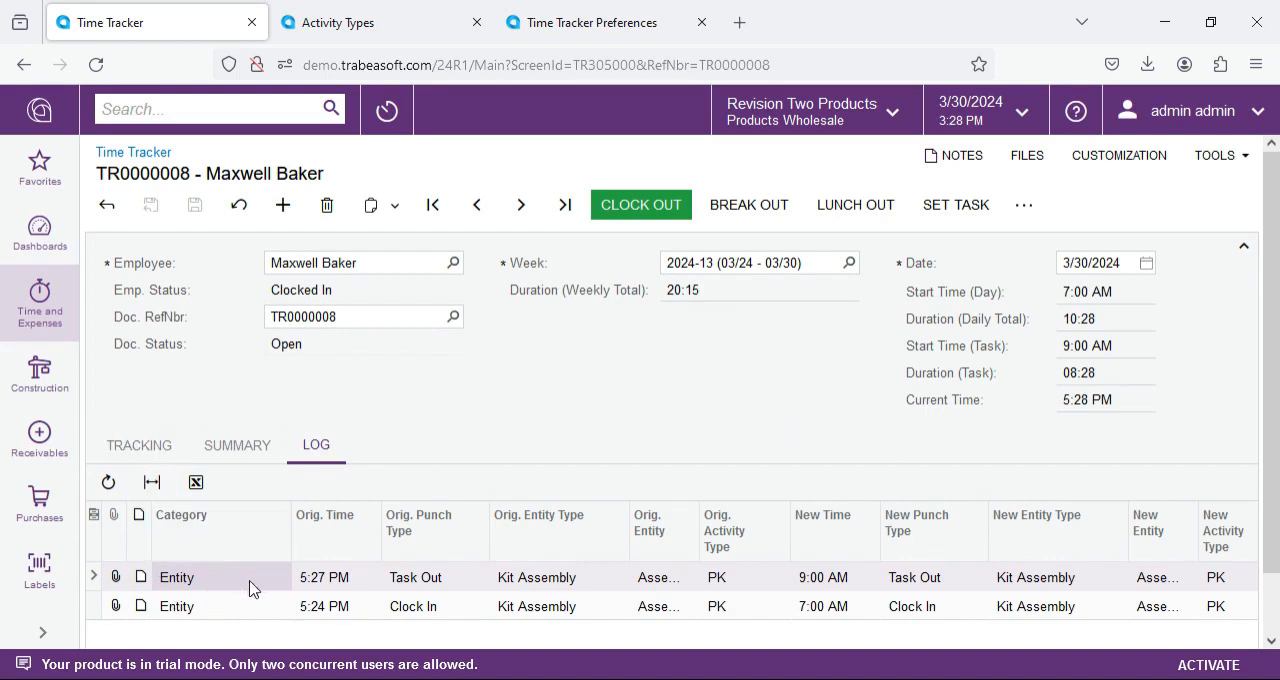
click(308, 574)
click(310, 605)
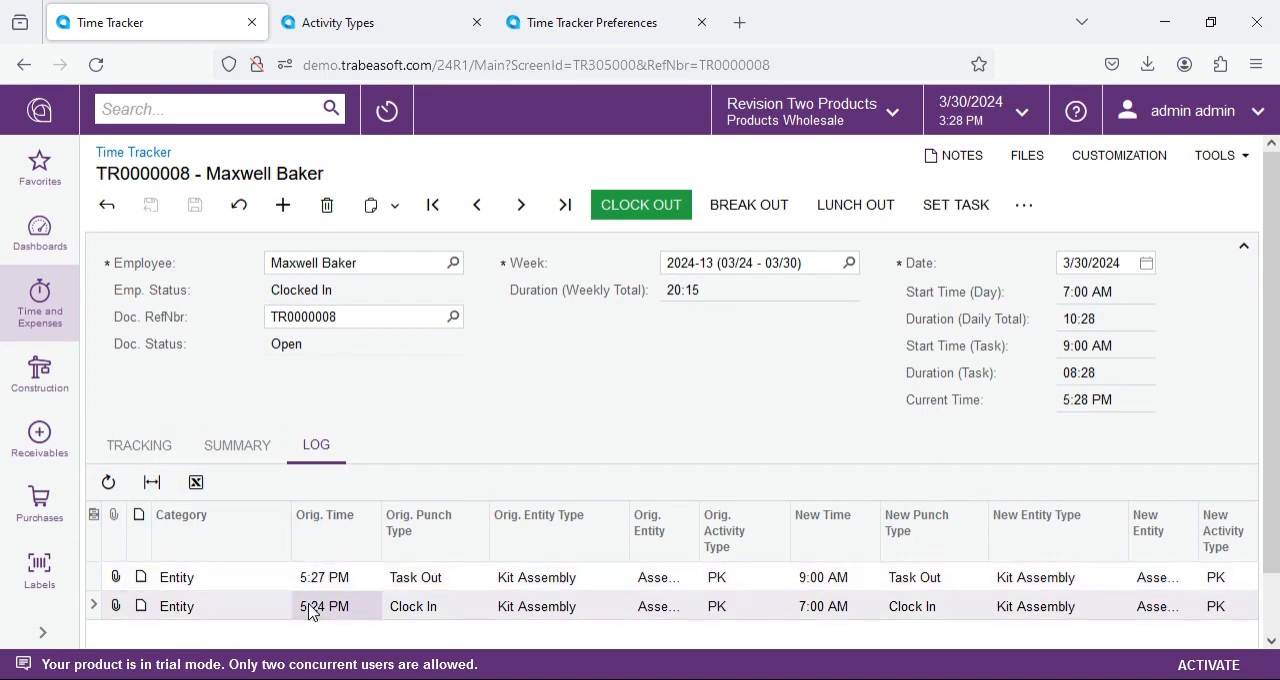
click(812, 606)
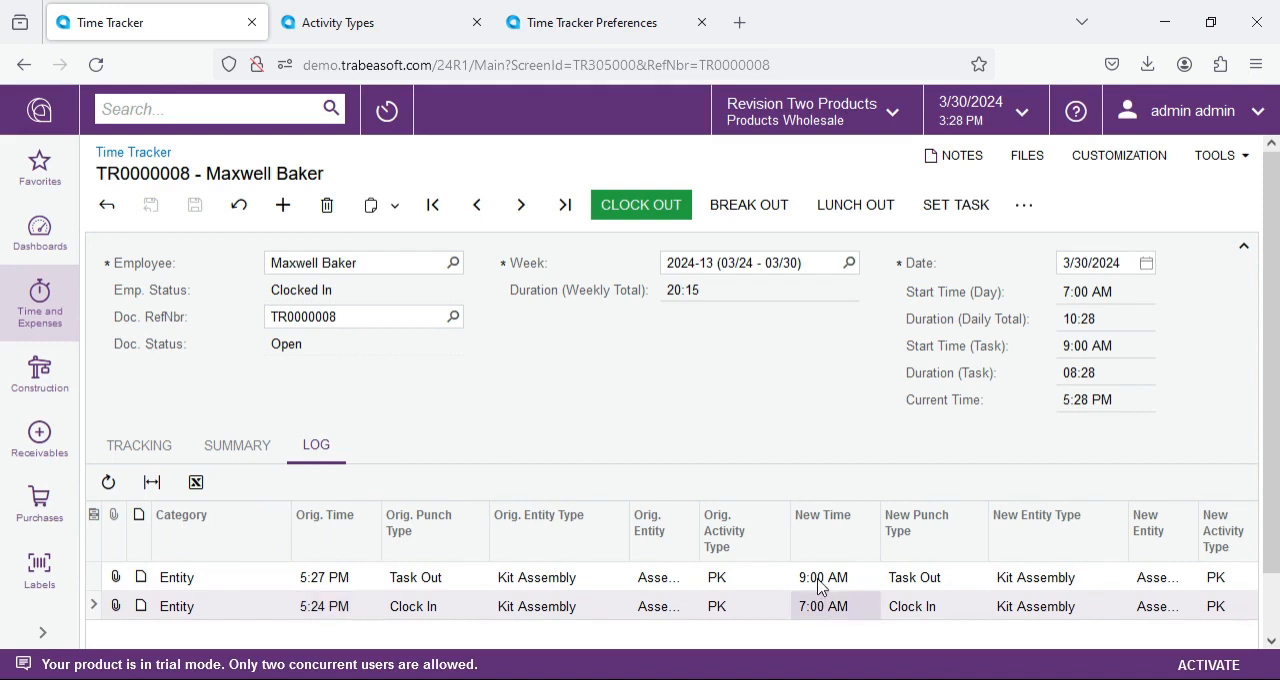
click(818, 580)
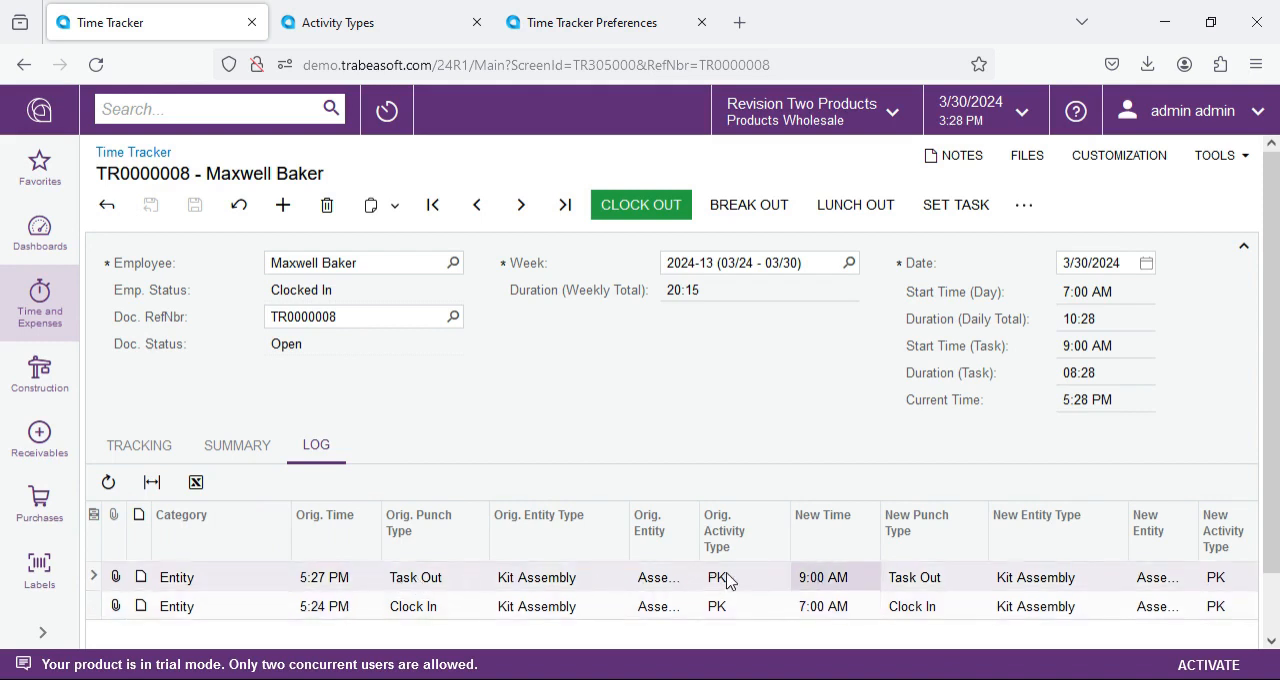
Step: Review the recalculated tracking entries and the task summary, and check who modified the punches in the log
click(142, 447)
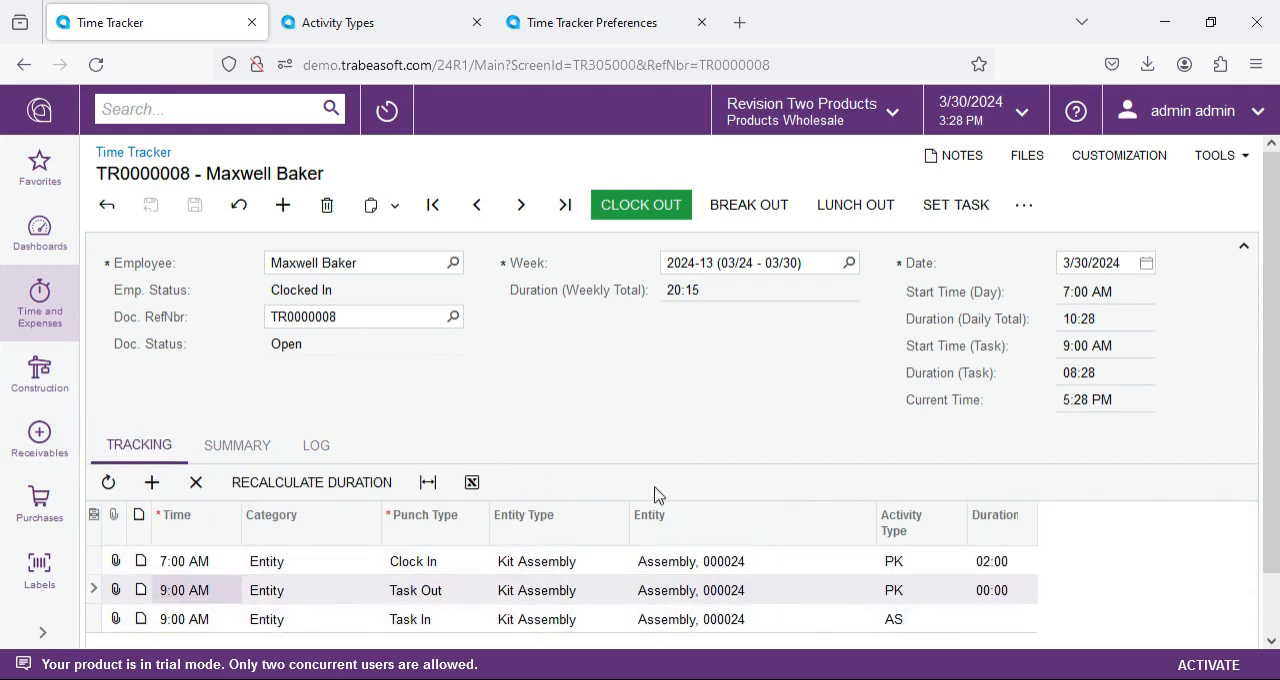
click(900, 562)
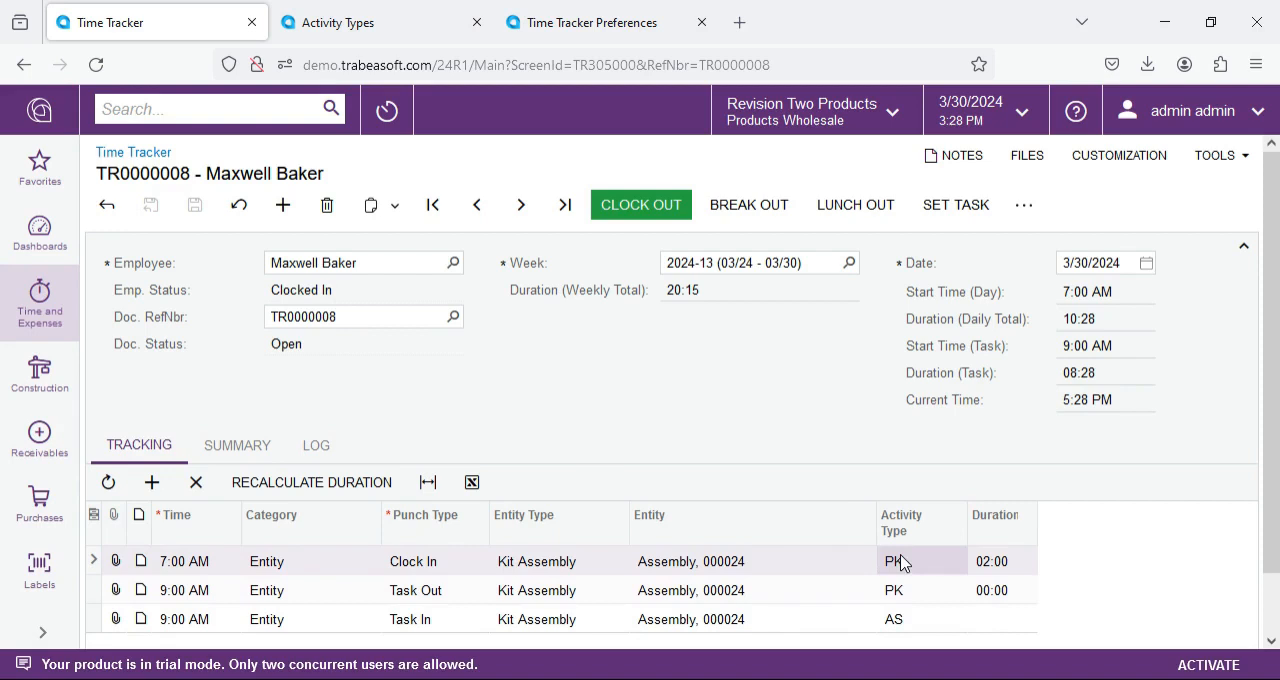
click(220, 451)
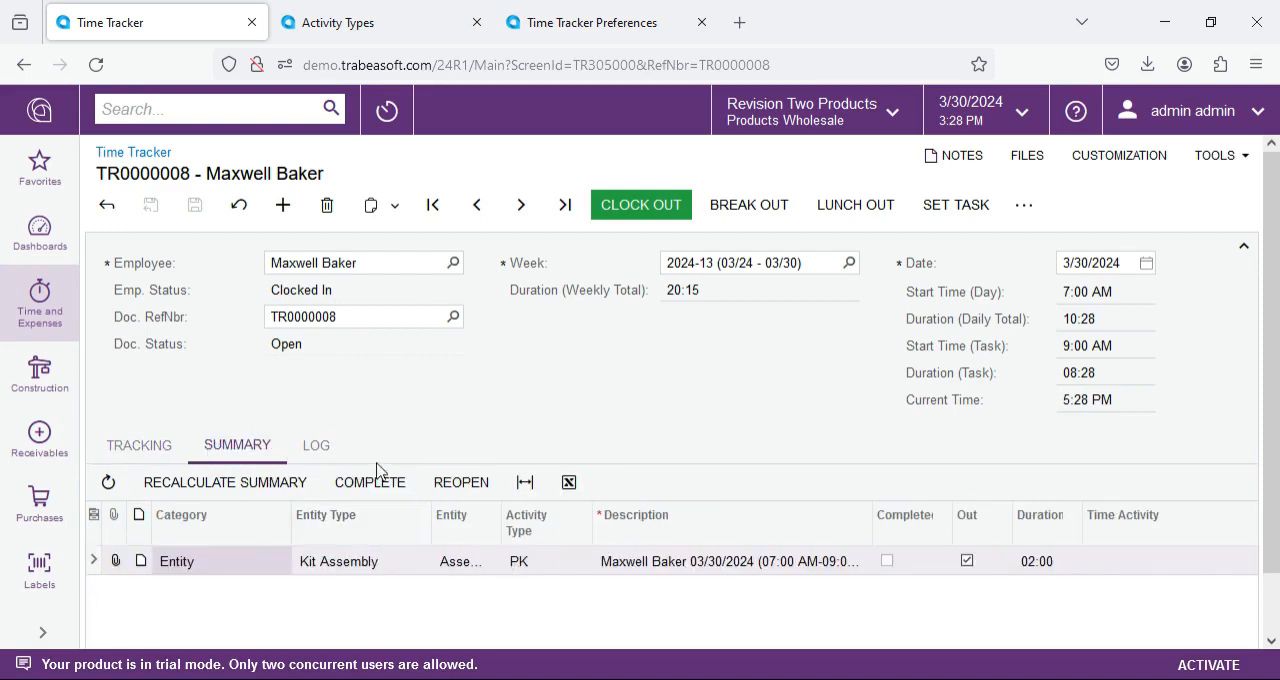
click(312, 447)
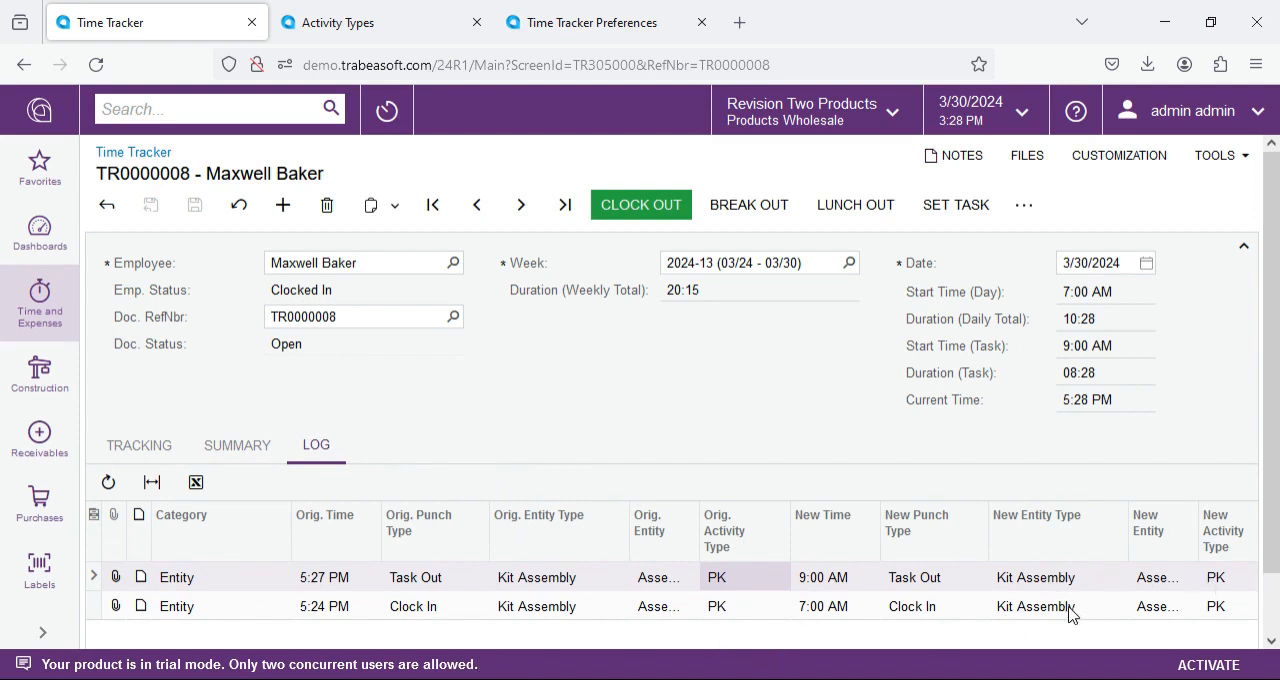
scroll(1060, 560, down, 1)
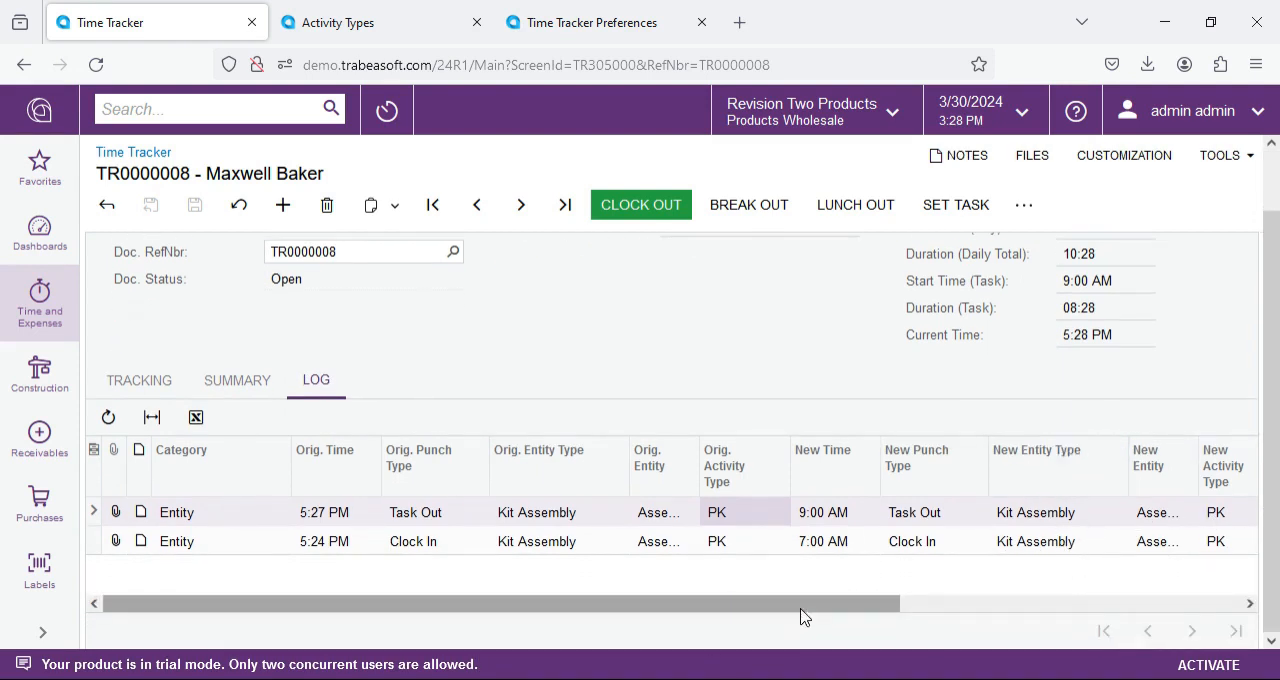
drag(803, 604, 1157, 592)
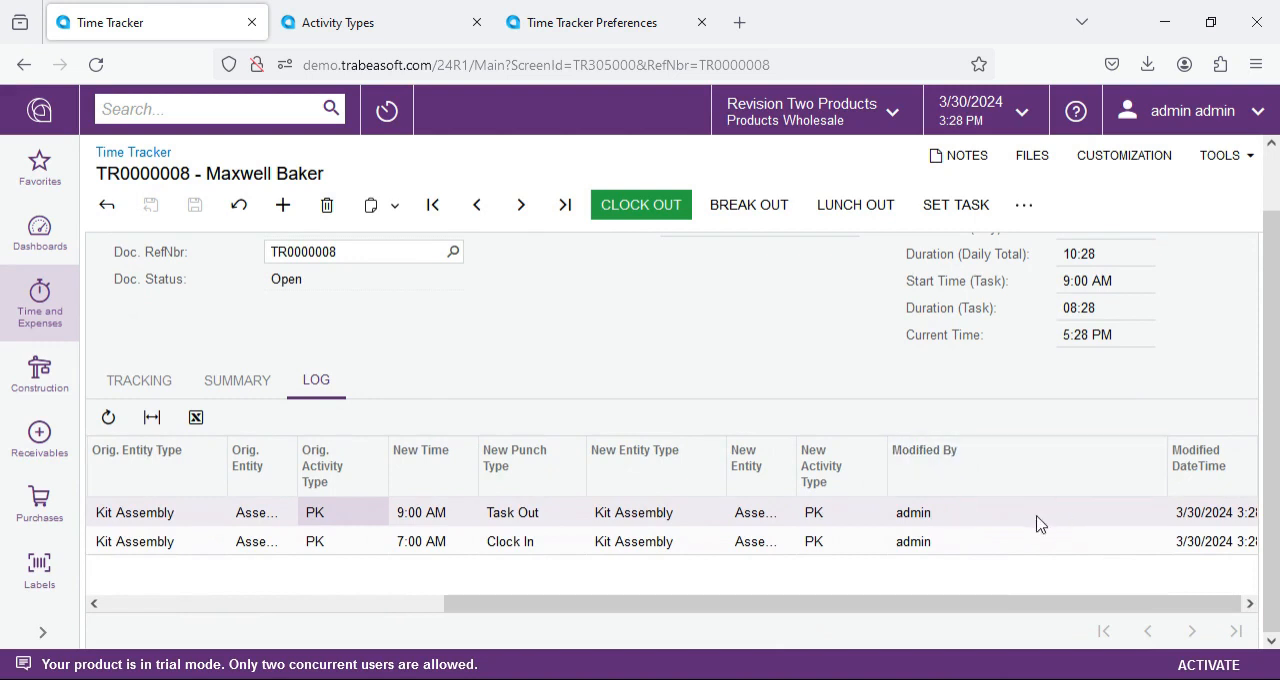
drag(757, 606, 290, 622)
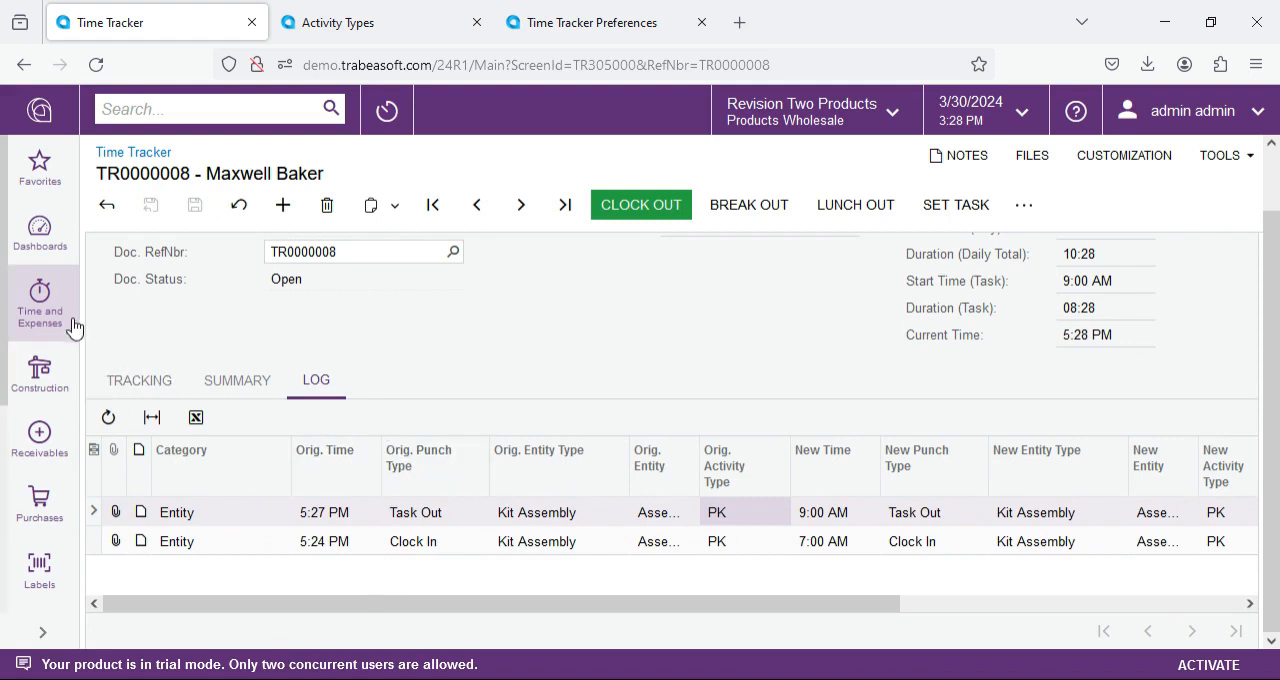
Step: Punch the employee out for a break from the assembly task and check the new Break Out entry
click(140, 381)
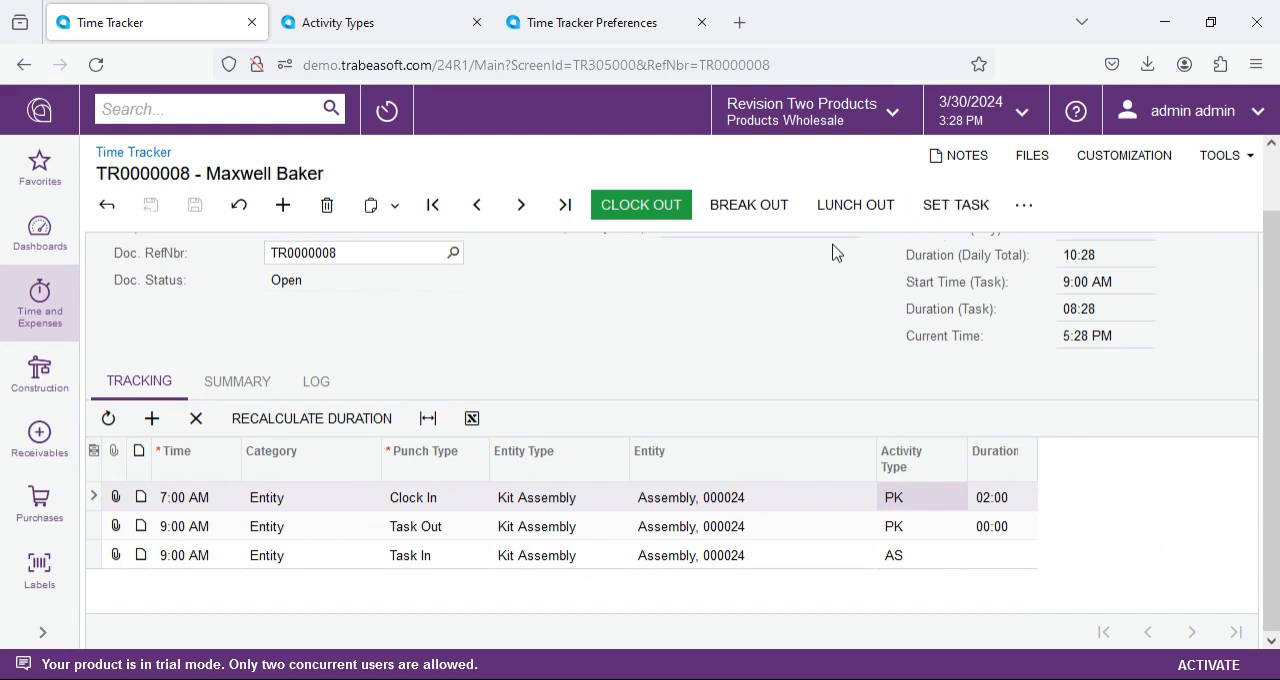
click(750, 212)
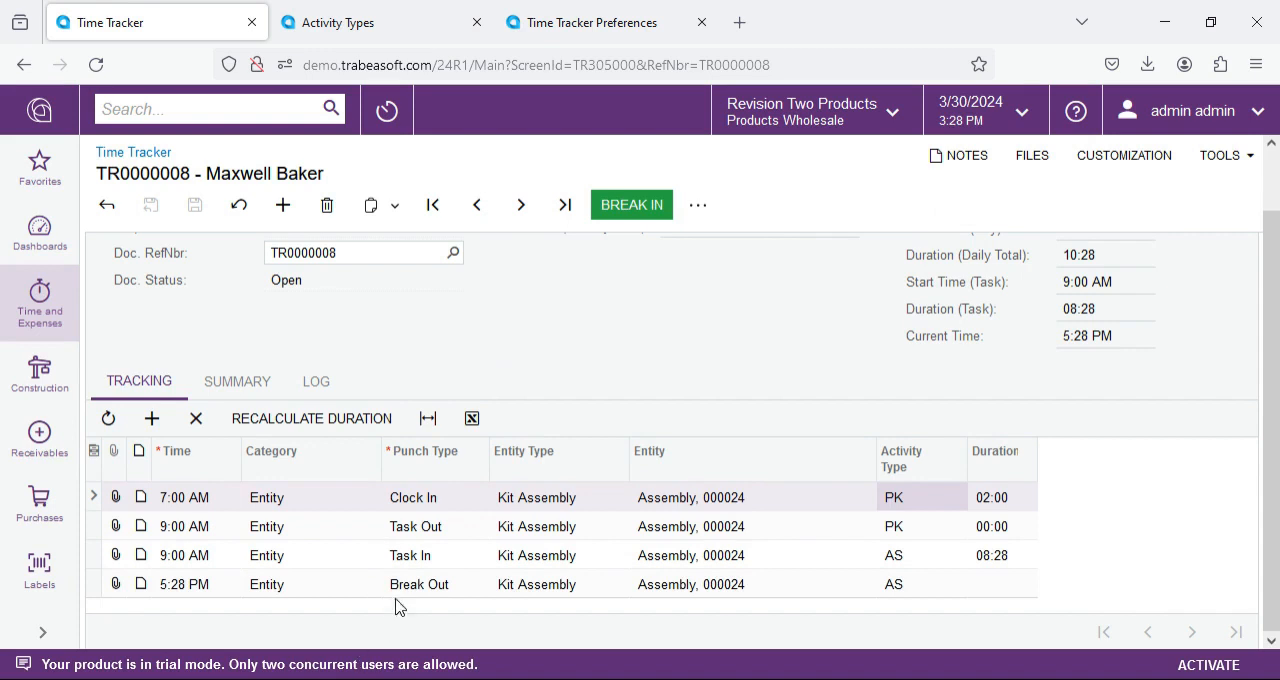
click(398, 588)
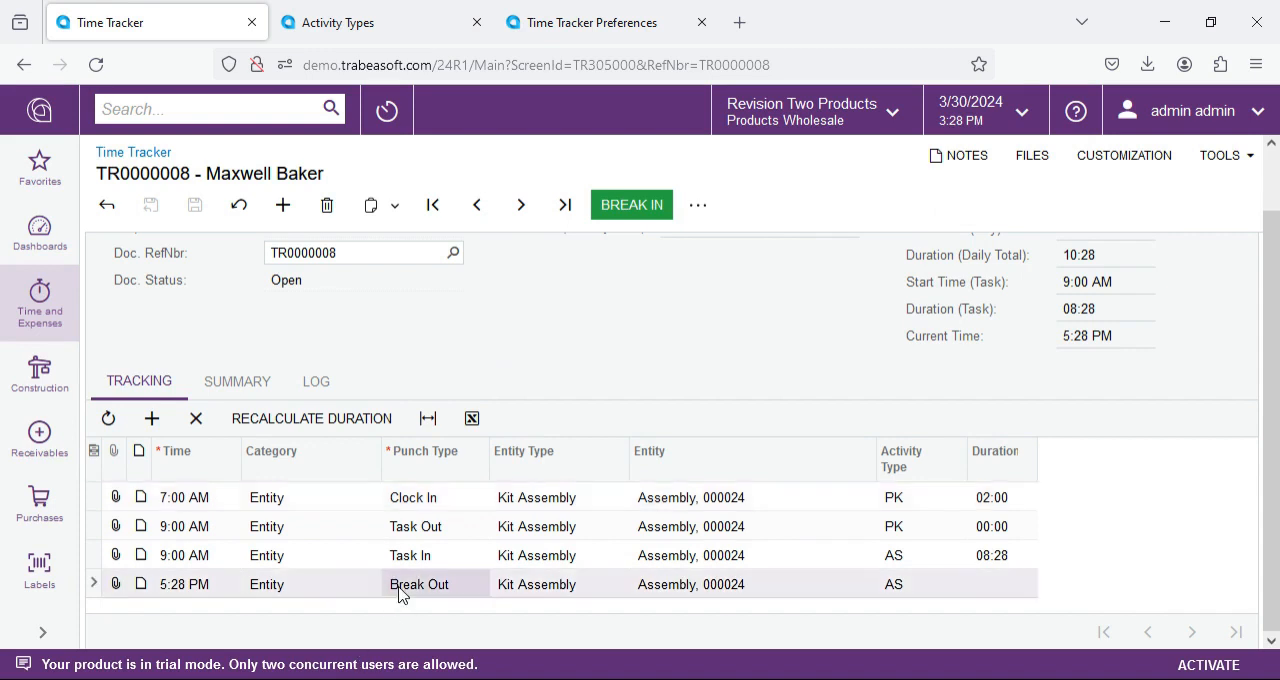
click(181, 594)
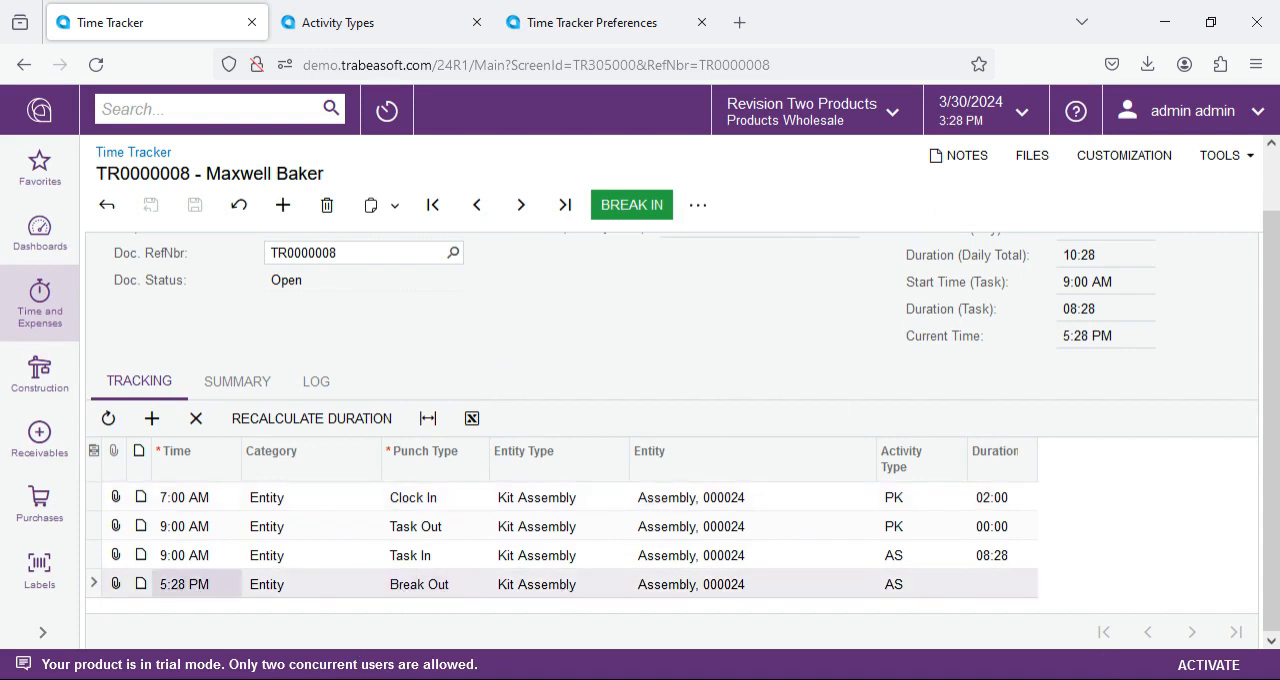
scroll(309, 543, up, 2)
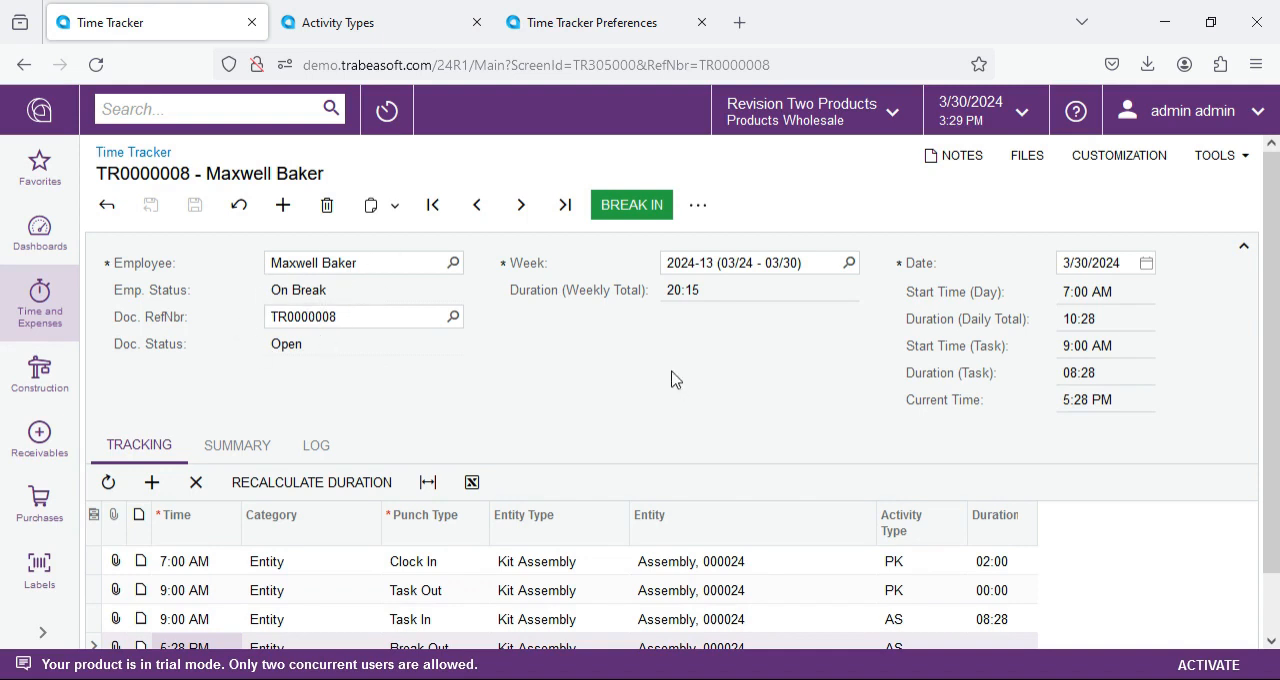
Step: Set the Break Out entry's time to 9:30 AM and save the document
click(184, 645)
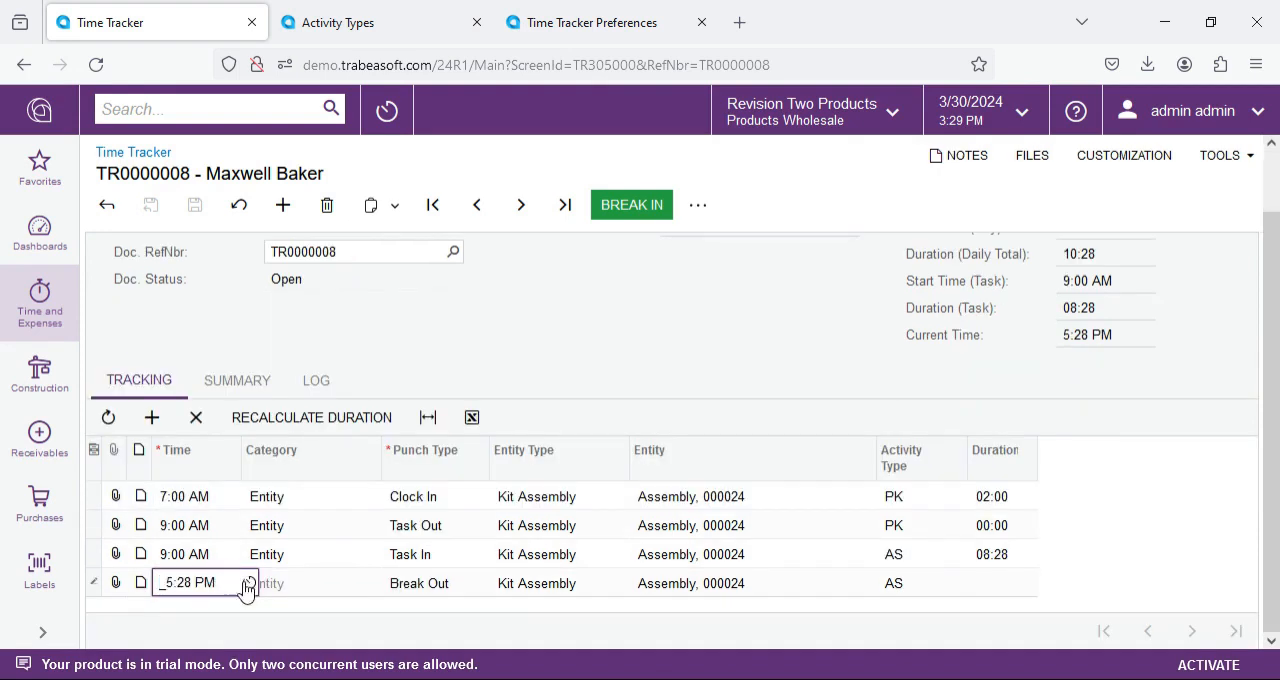
click(249, 582)
scroll(212, 606, up, 6)
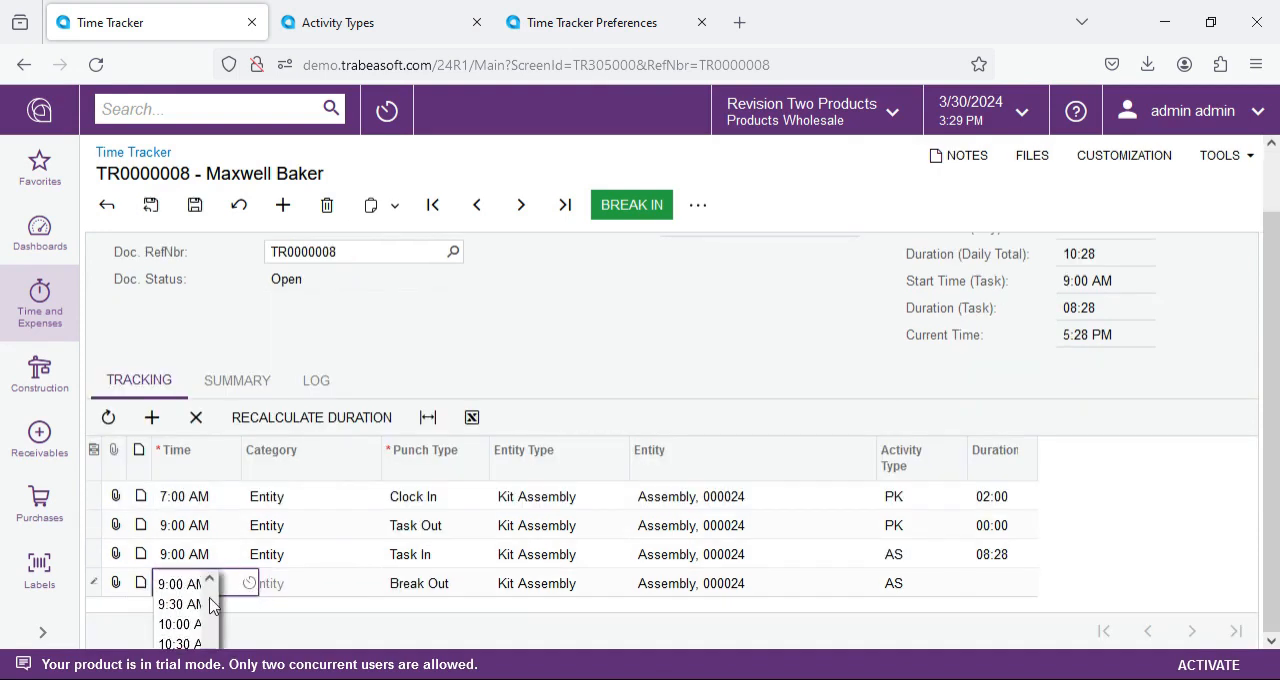
click(205, 601)
click(197, 206)
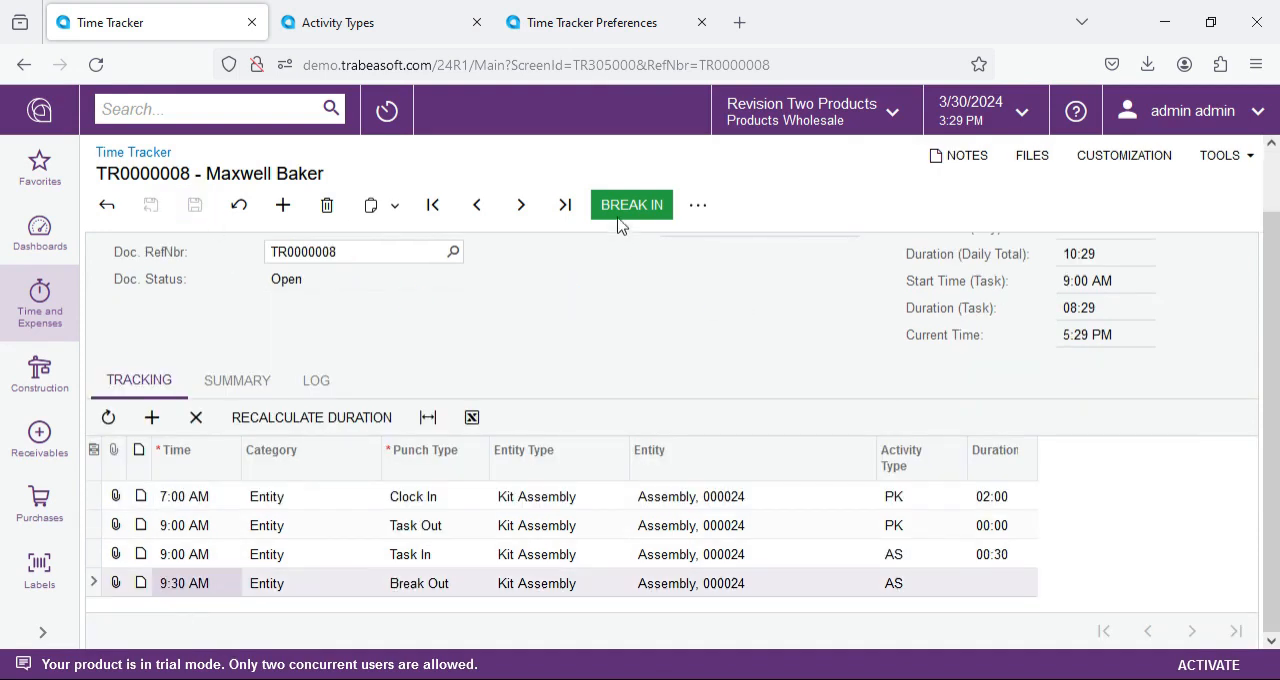
Step: Punch the employee back in from the break, set the Break In entry's time to 9:45 AM, and save
scroll(208, 599, down, 1)
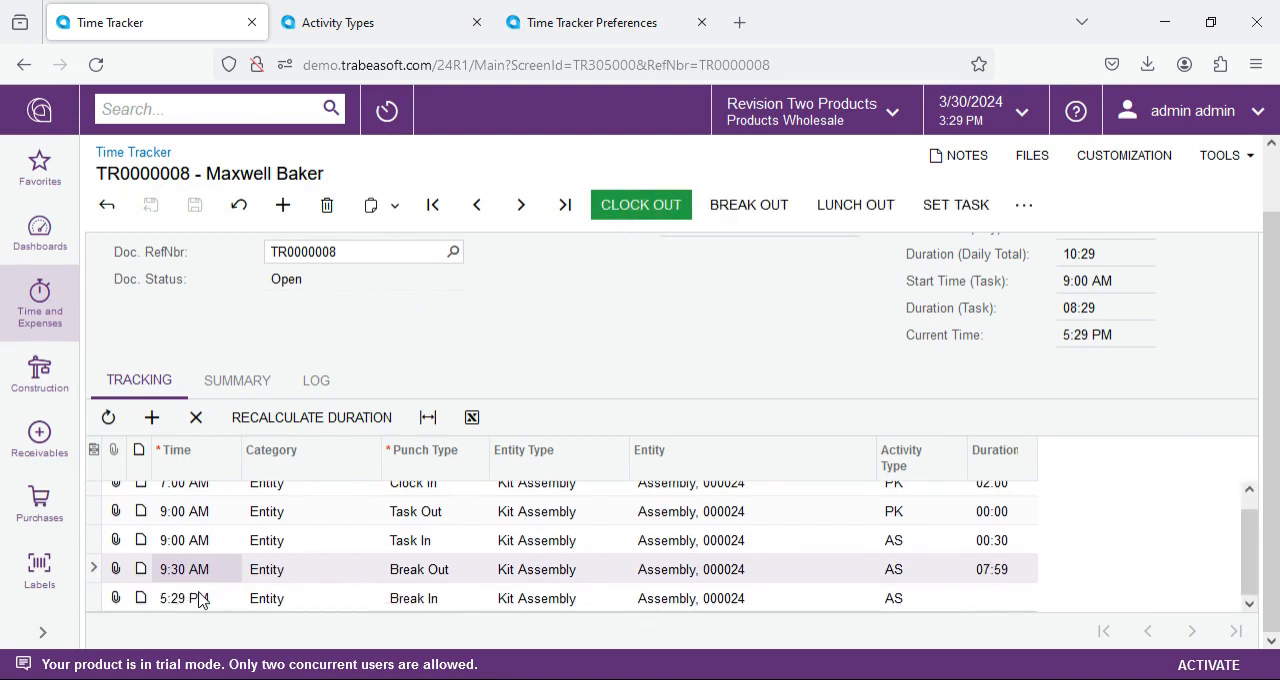
double_click(186, 607)
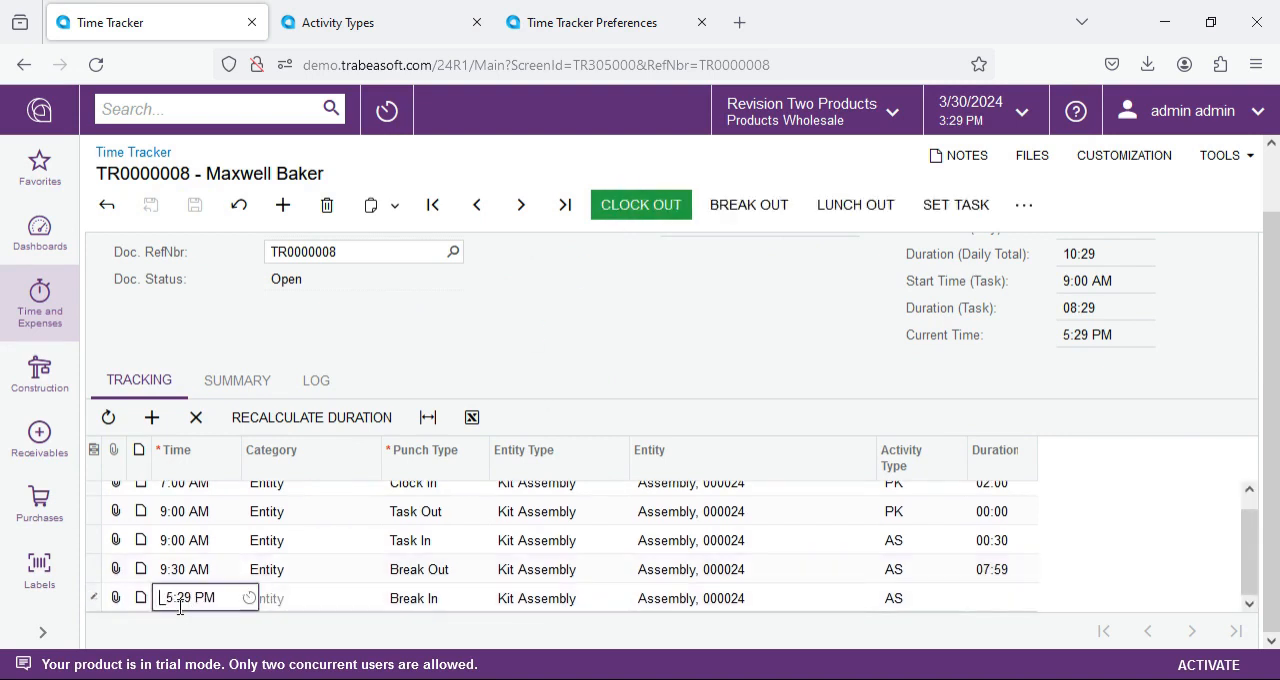
text(094)
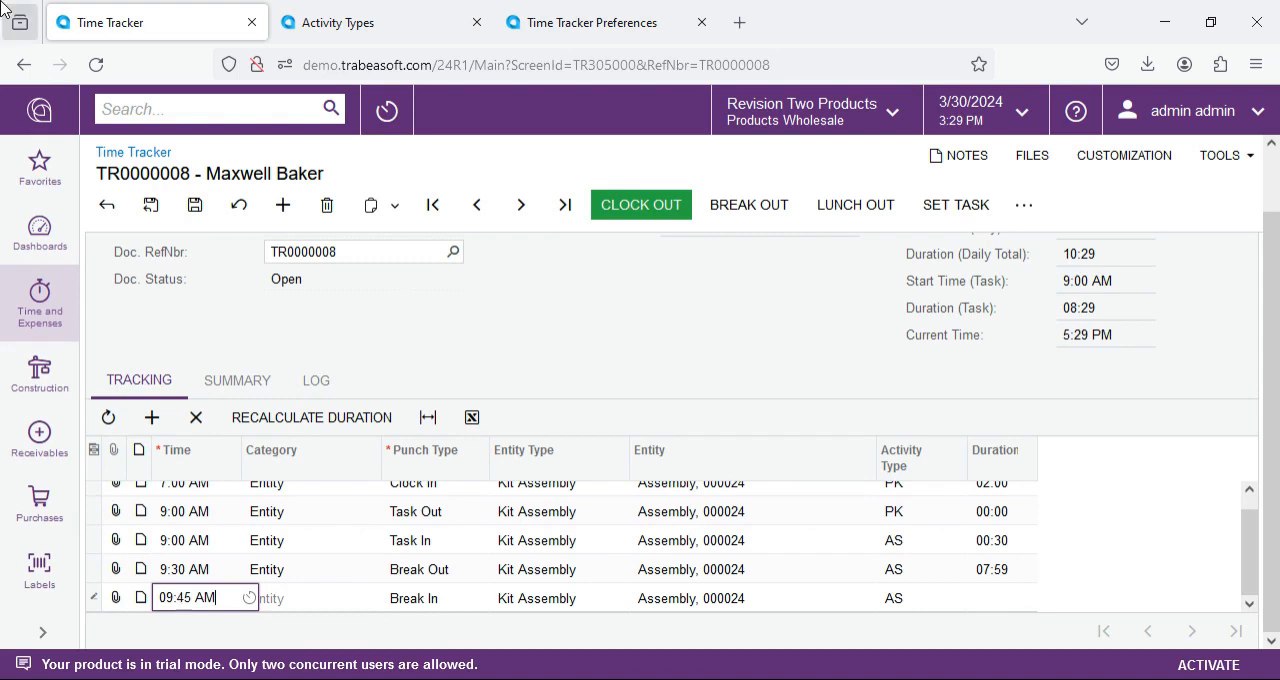
click(195, 205)
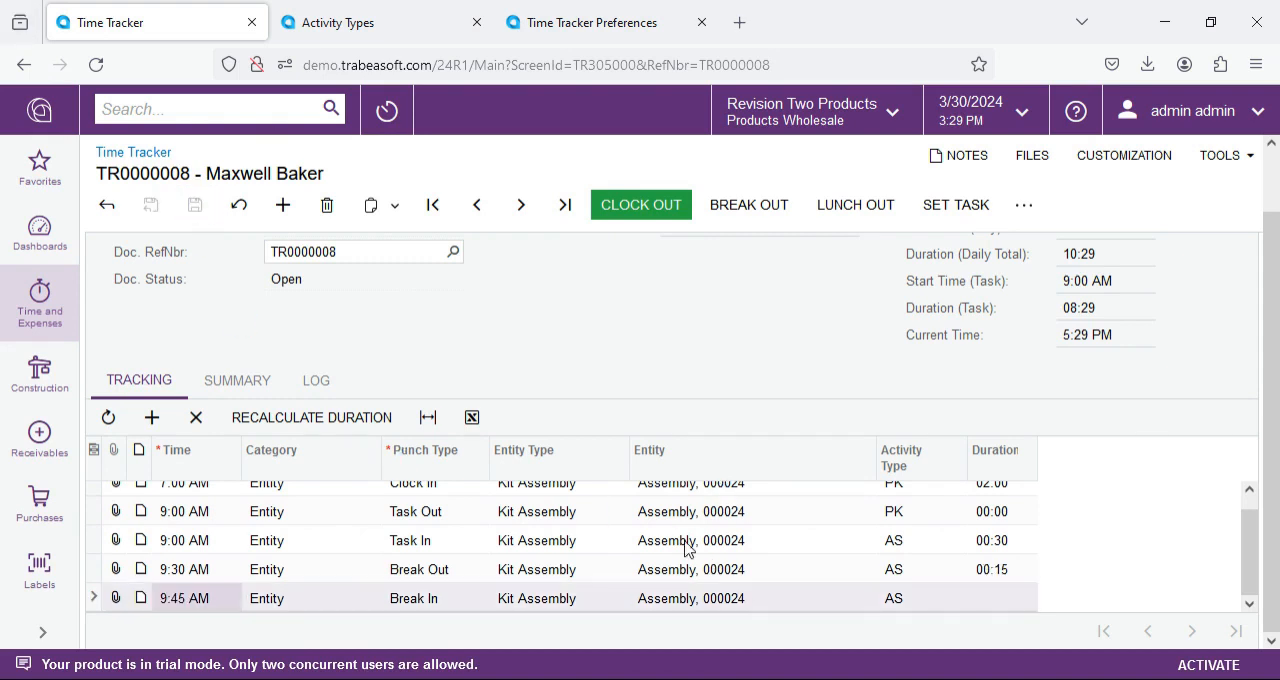
Step: Switch the employee's task to the QC activity type on kit assembly 000024
click(962, 208)
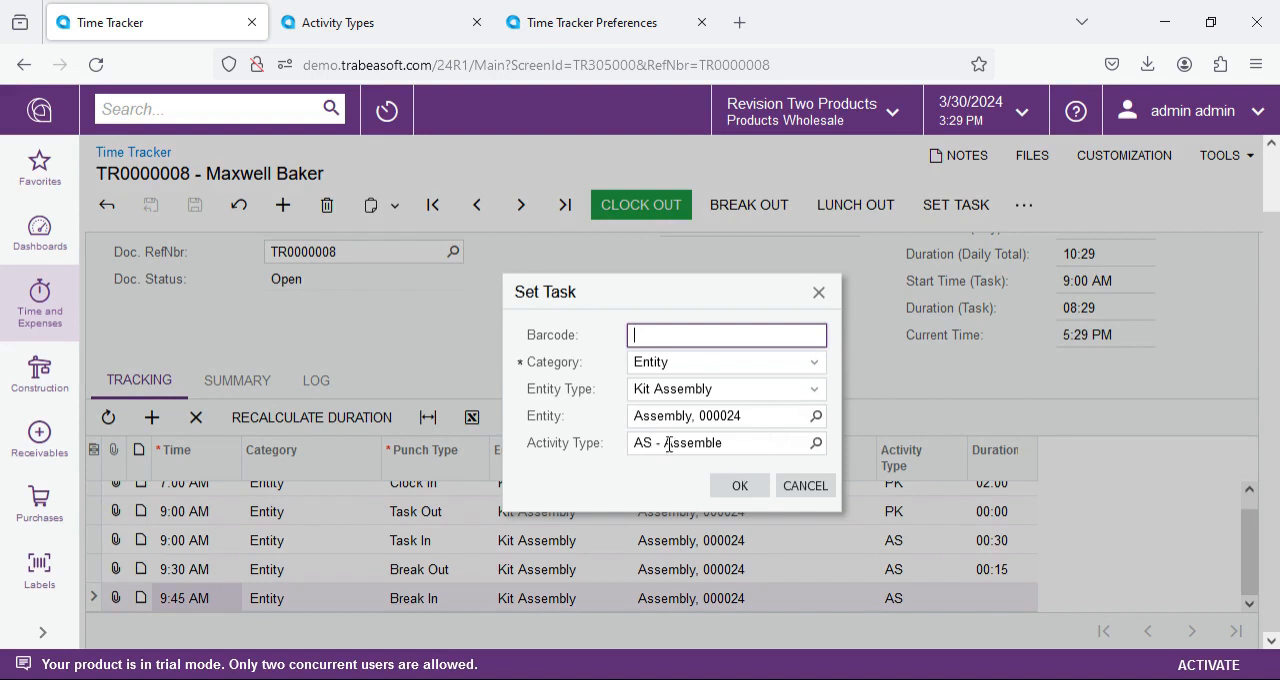
click(816, 443)
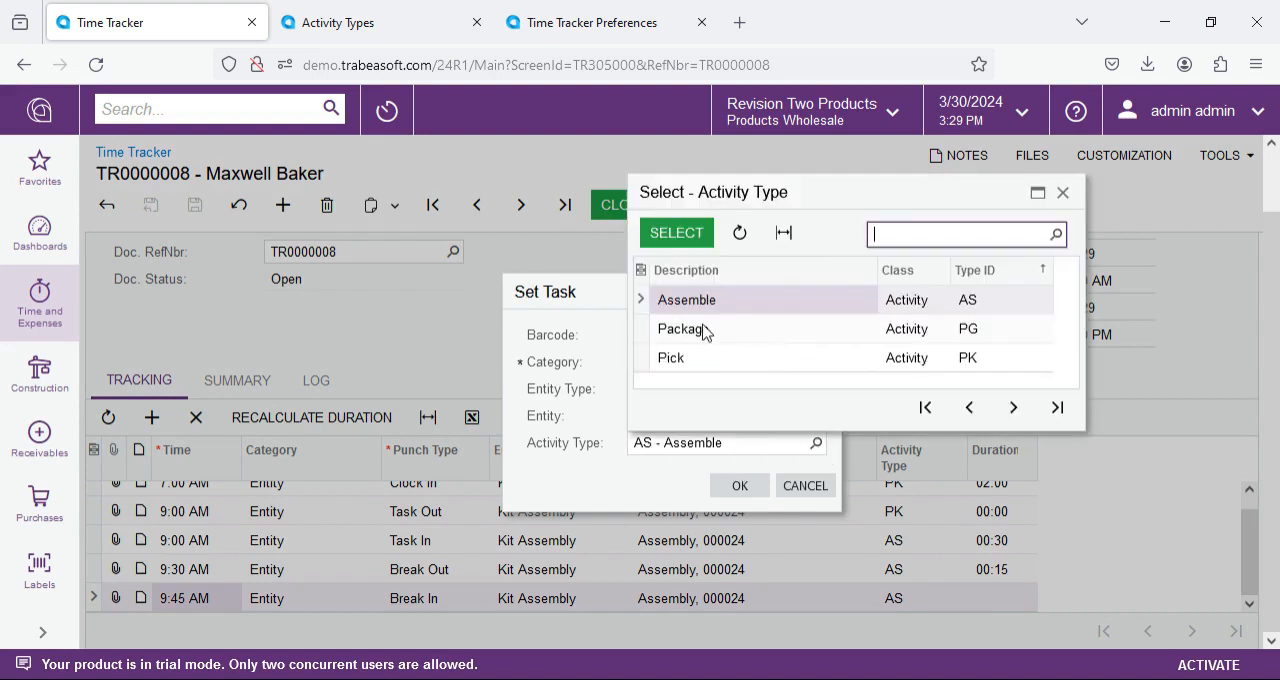
click(1013, 407)
double_click(686, 357)
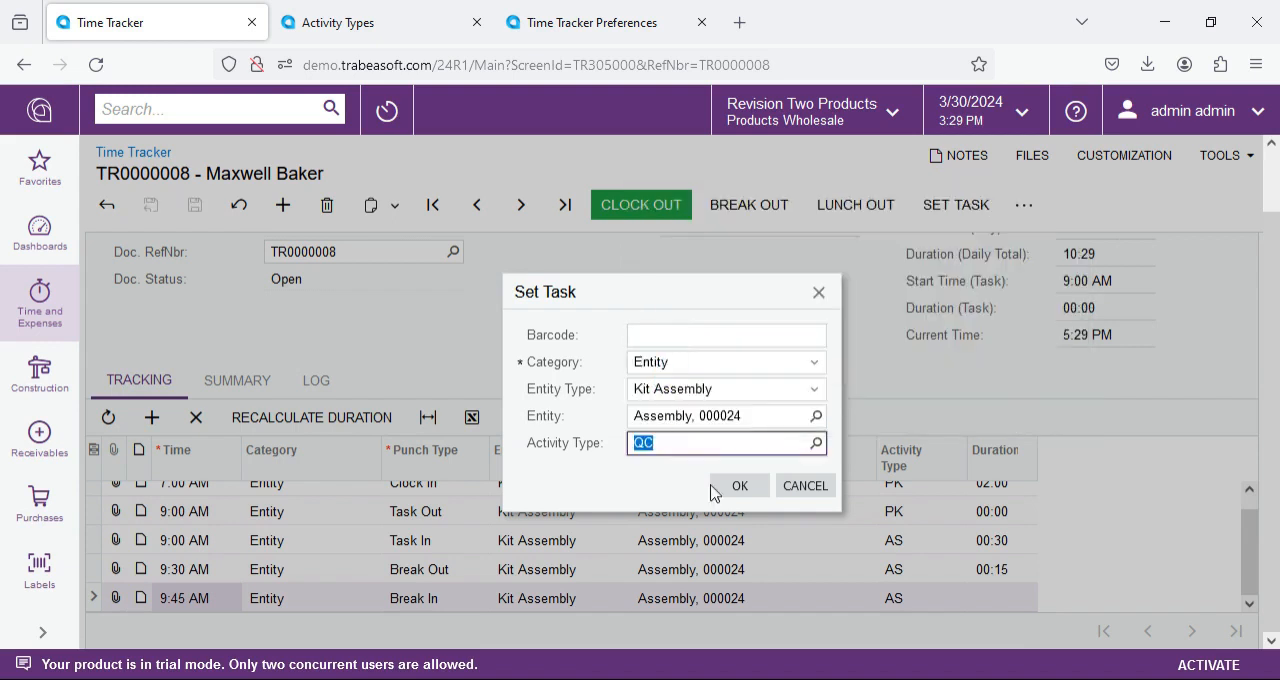
click(738, 486)
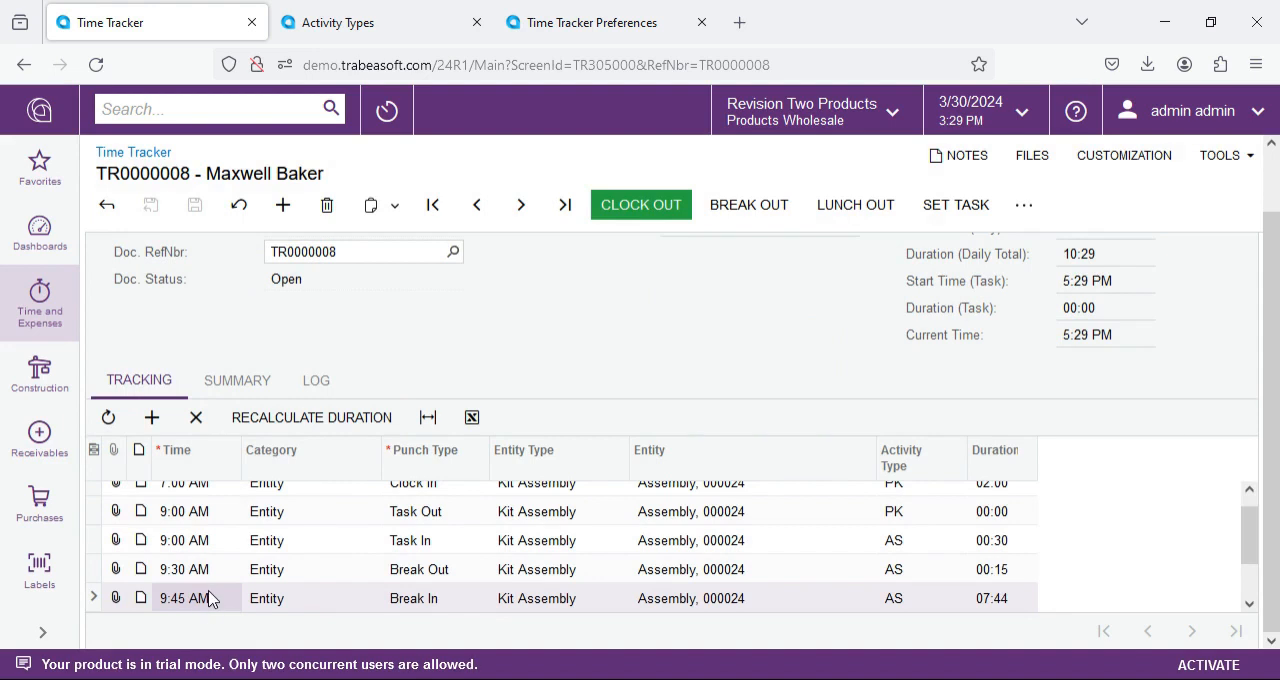
Step: Set the assembly (AS) Task Out entry's time to 11:00 AM and save the document
click(246, 568)
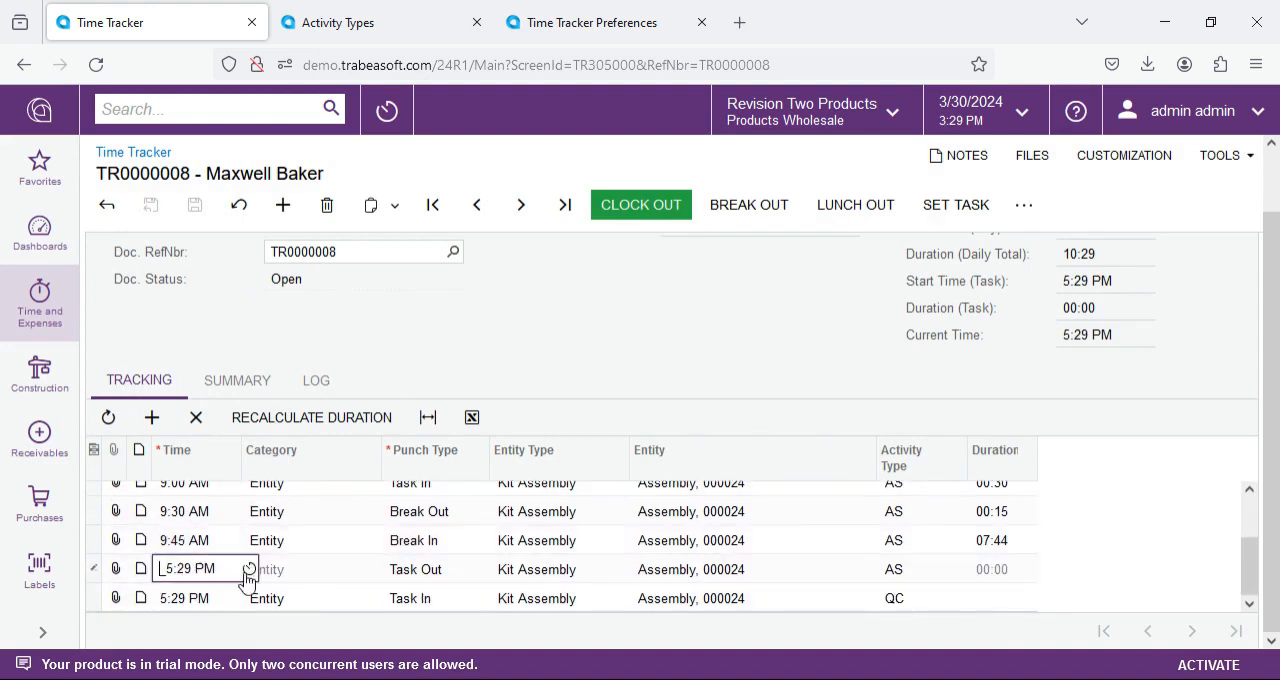
click(246, 574)
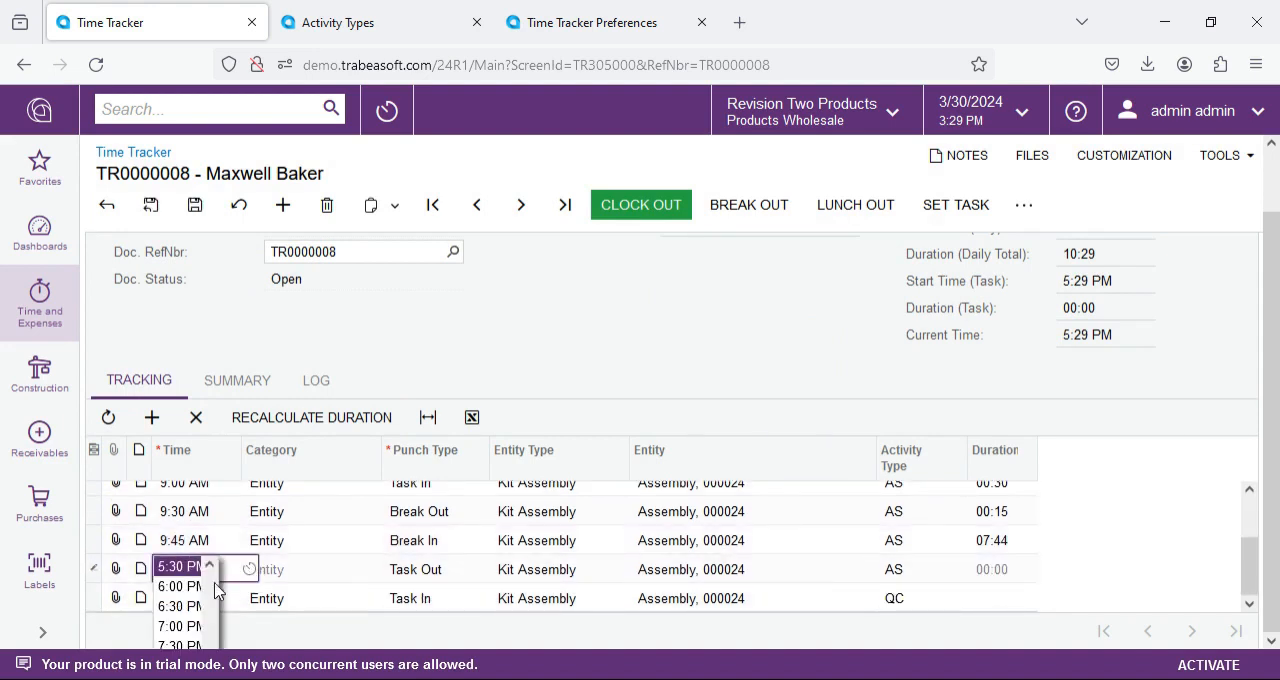
scroll(185, 600, up, 5)
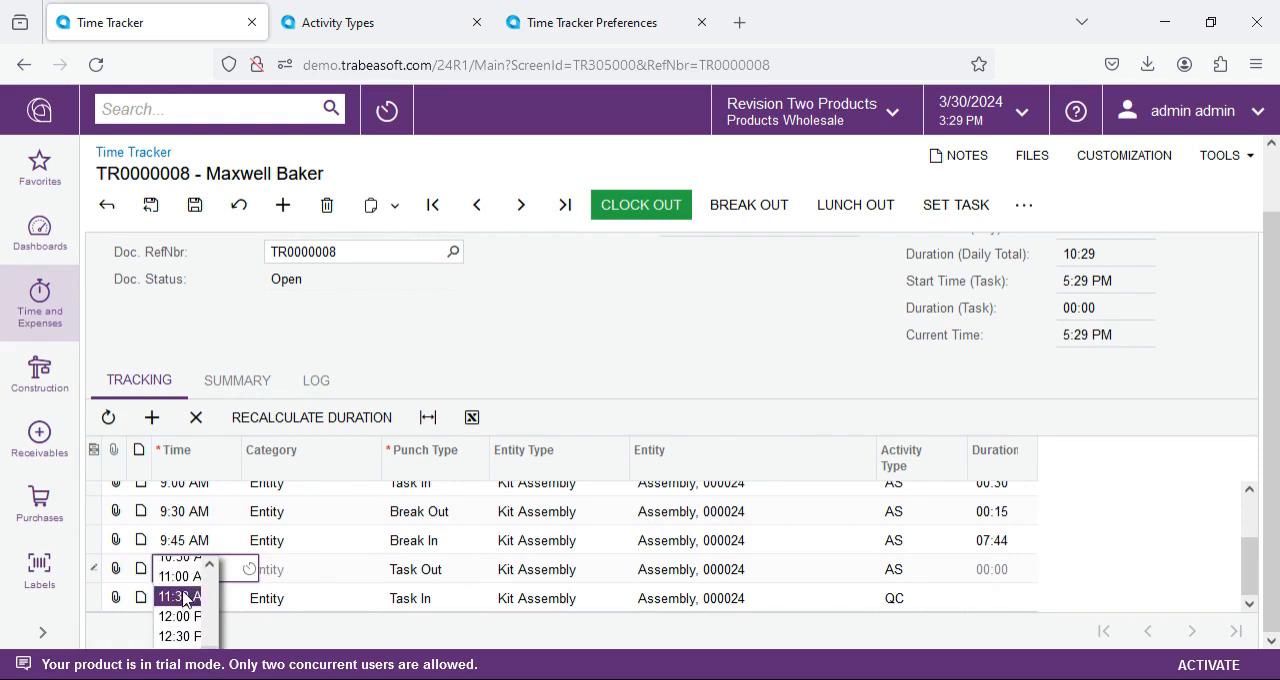
click(180, 576)
click(194, 204)
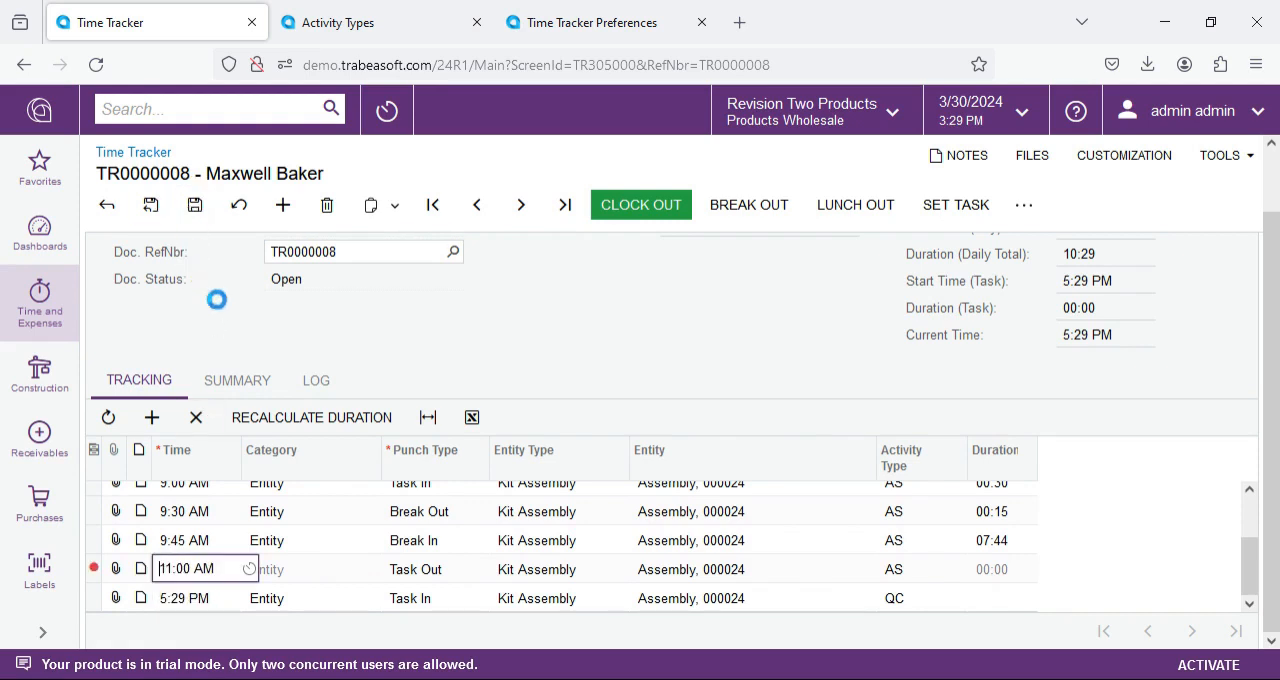
Step: Punch the employee out for lunch, set the Lunch Out entry's time to 12:00 PM, and save
click(856, 205)
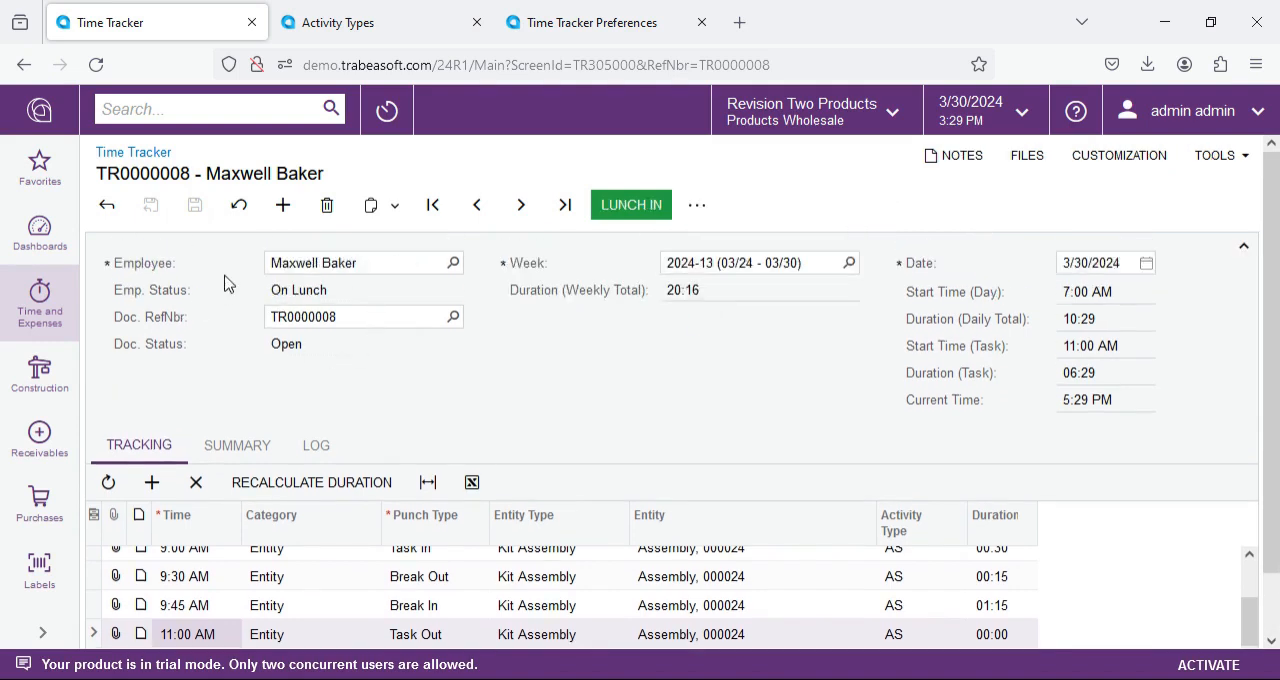
scroll(599, 368, down, 3)
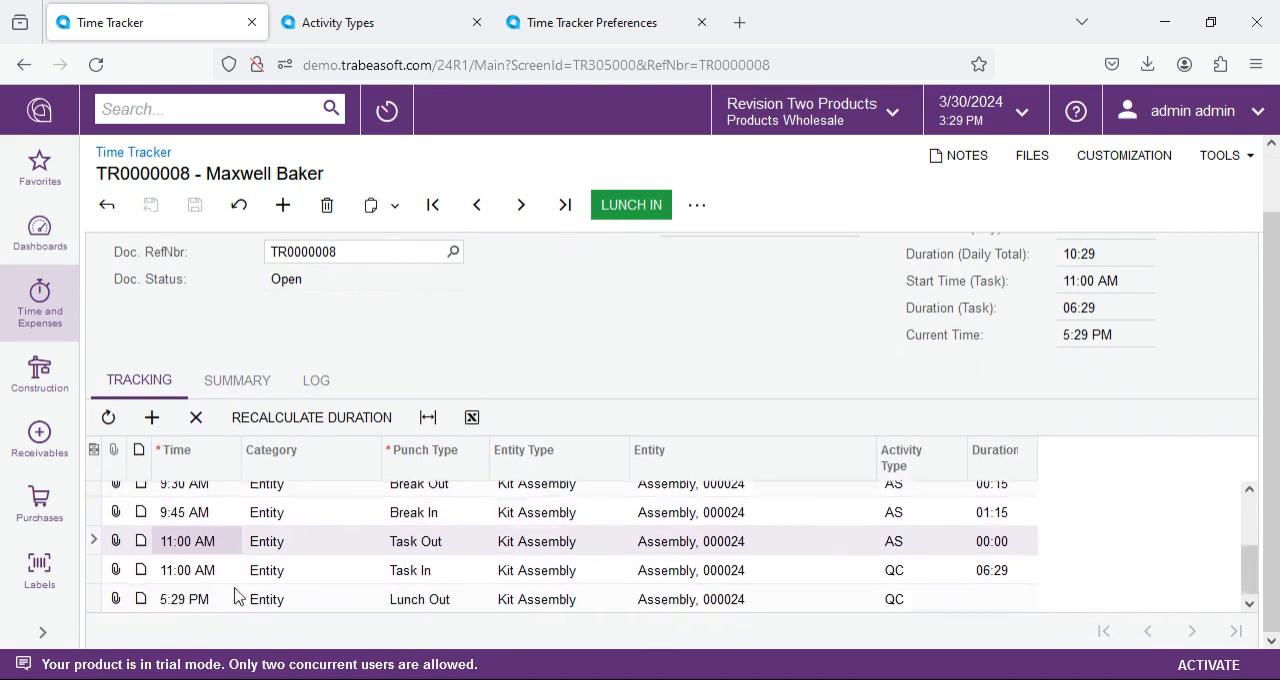
click(205, 600)
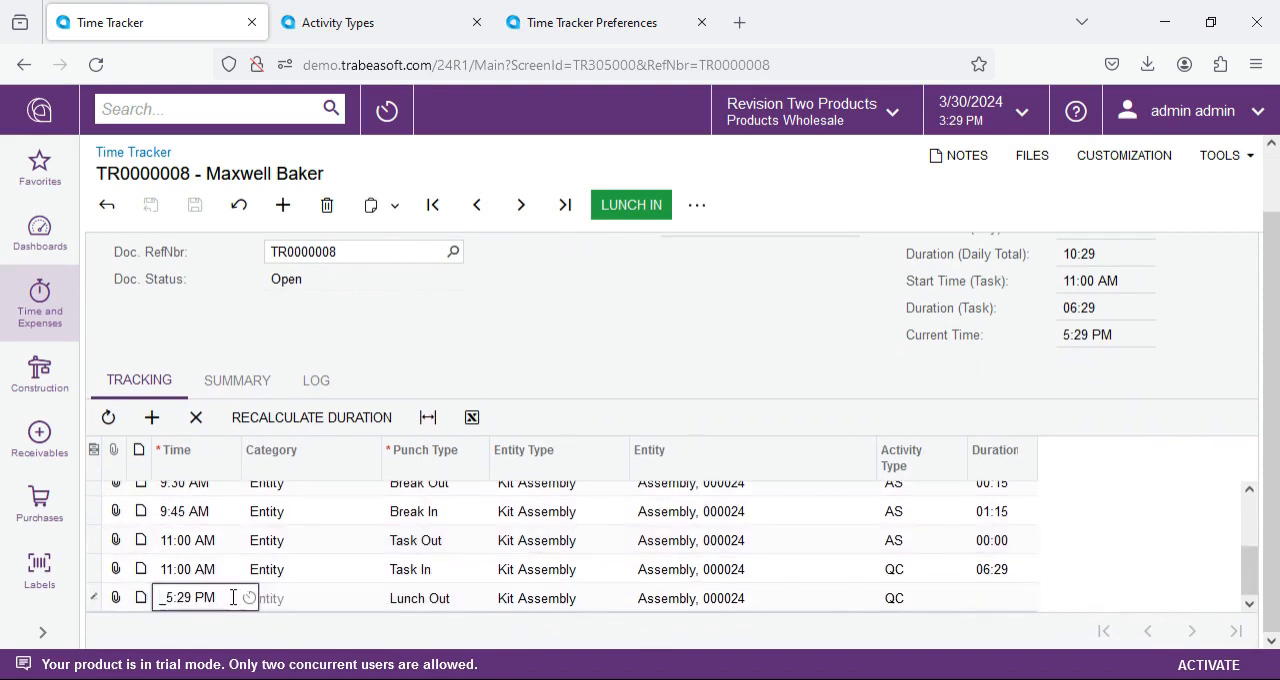
click(249, 597)
scroll(193, 632, up, 5)
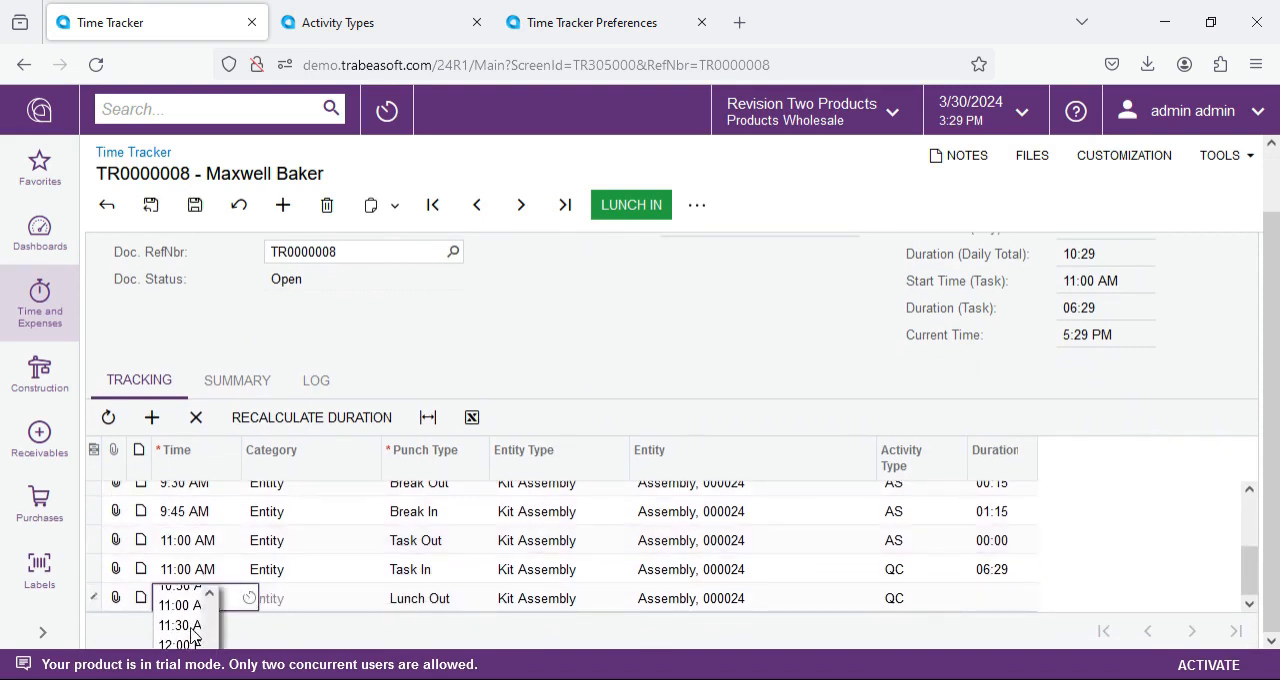
click(193, 637)
click(195, 205)
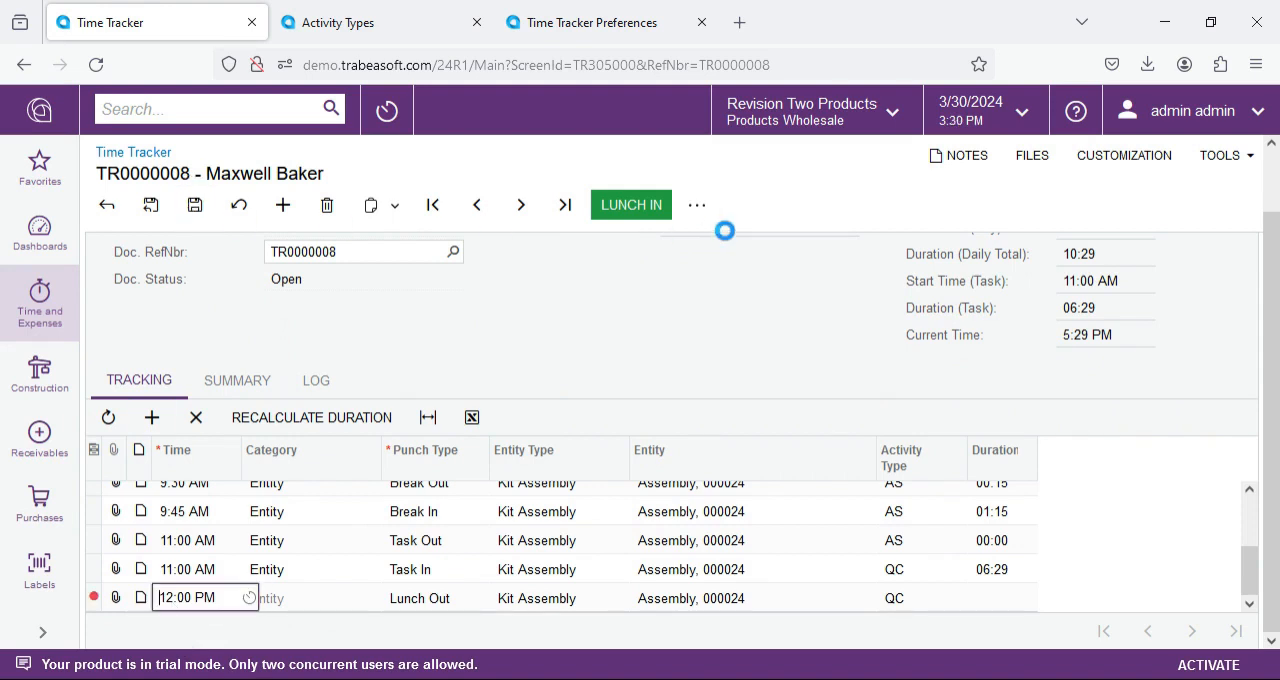
Step: Punch the employee back in from lunch, set the Lunch In entry's time to 1:00 PM, and save
click(631, 204)
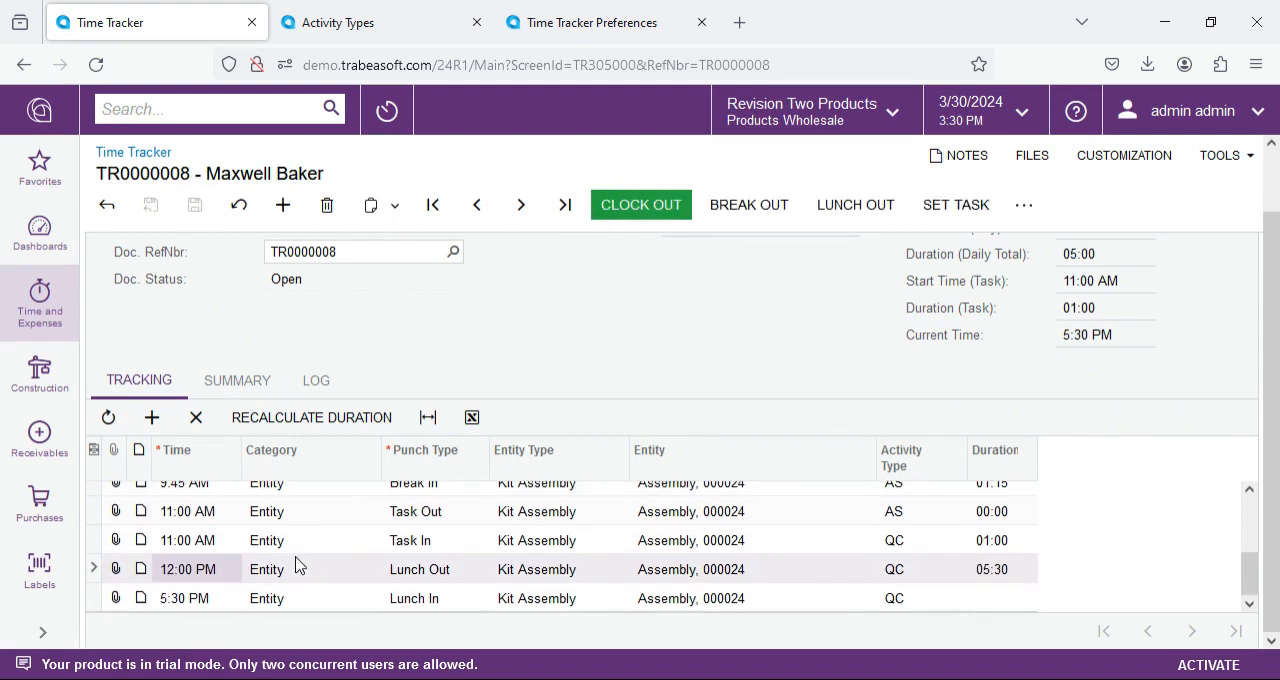
click(188, 603)
click(249, 598)
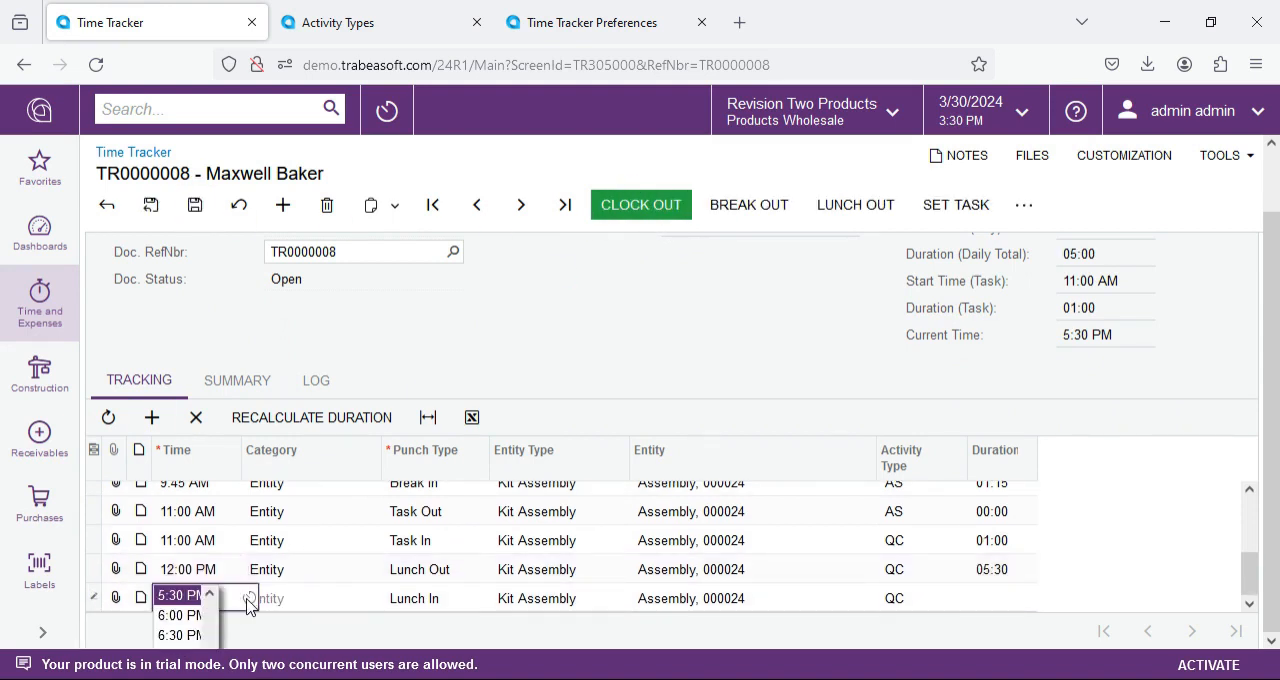
scroll(185, 615, up, 5)
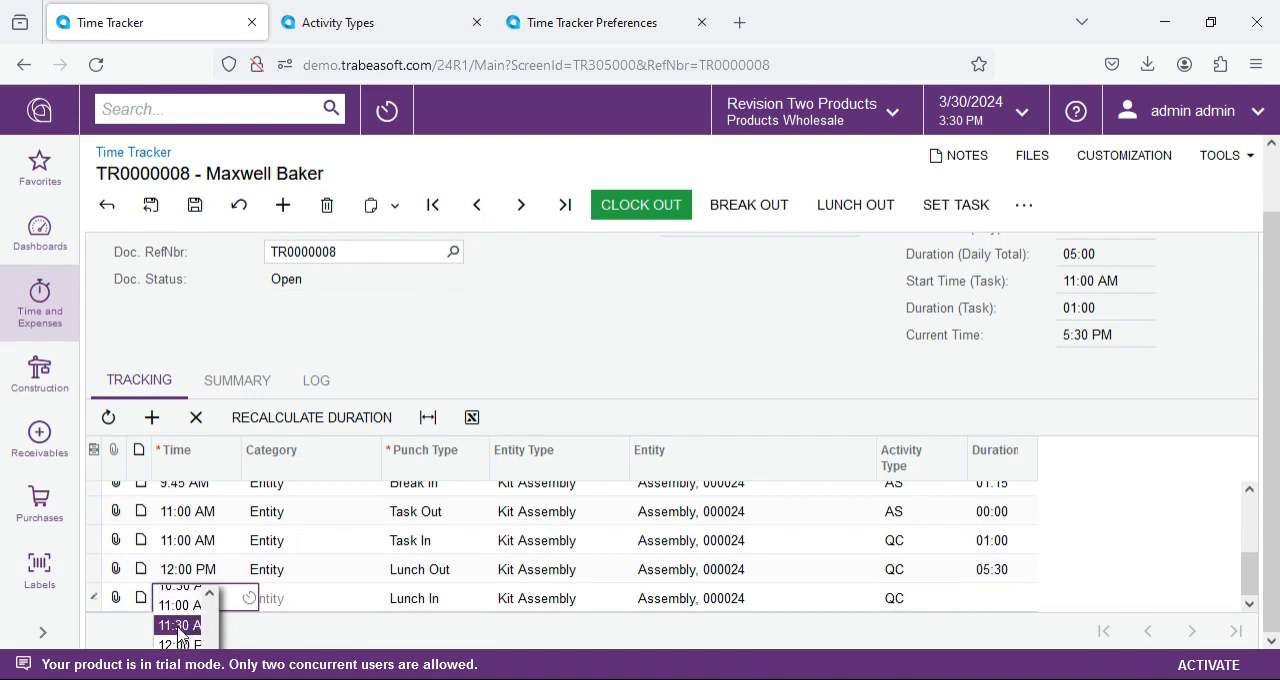
scroll(178, 636, down, 2)
click(180, 596)
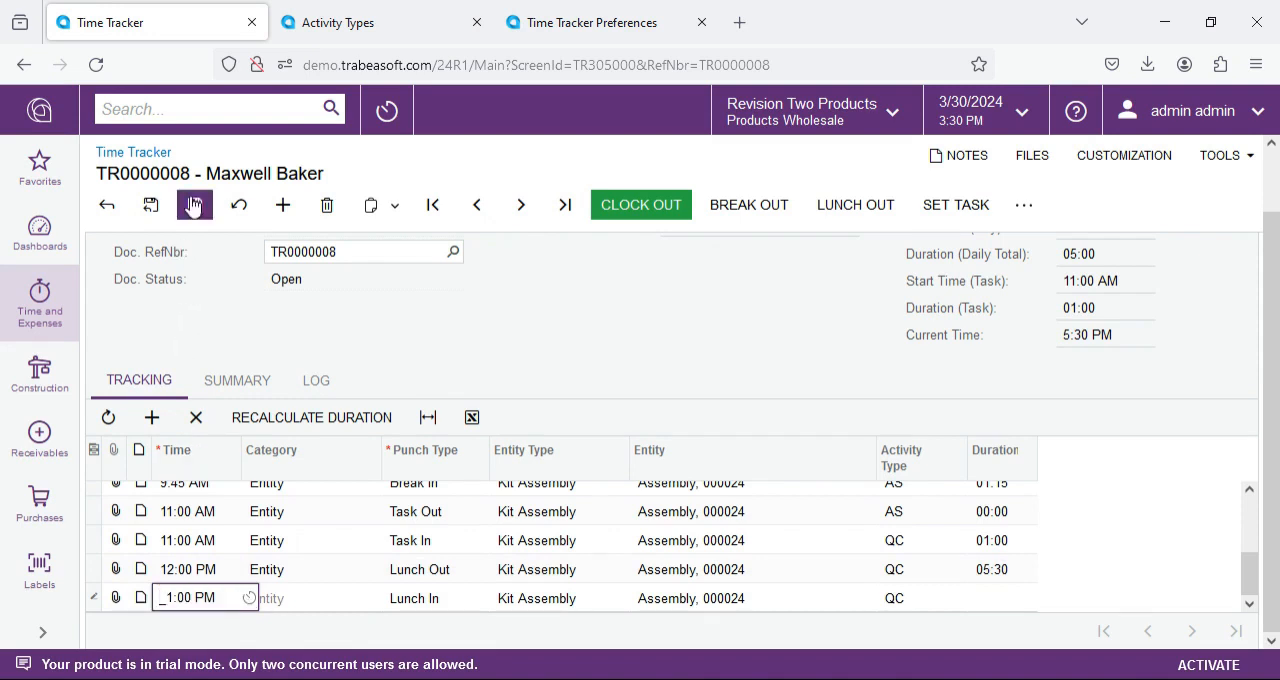
click(724, 316)
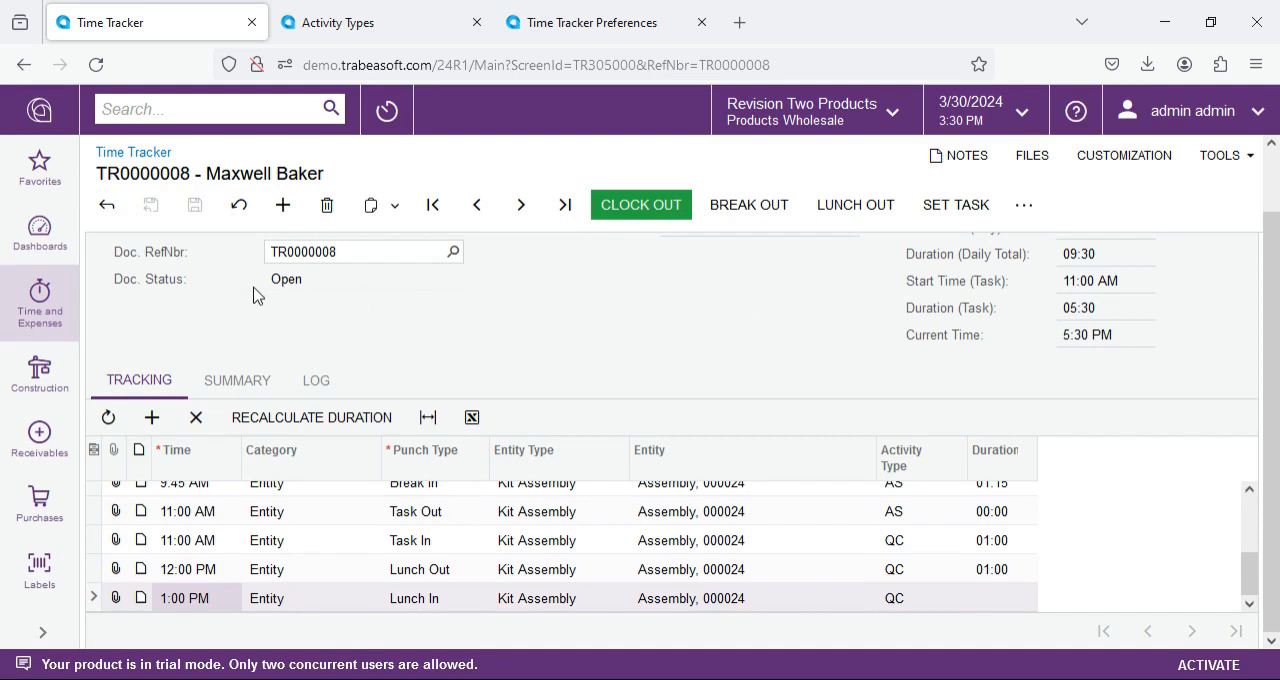
scroll(396, 318, up, 2)
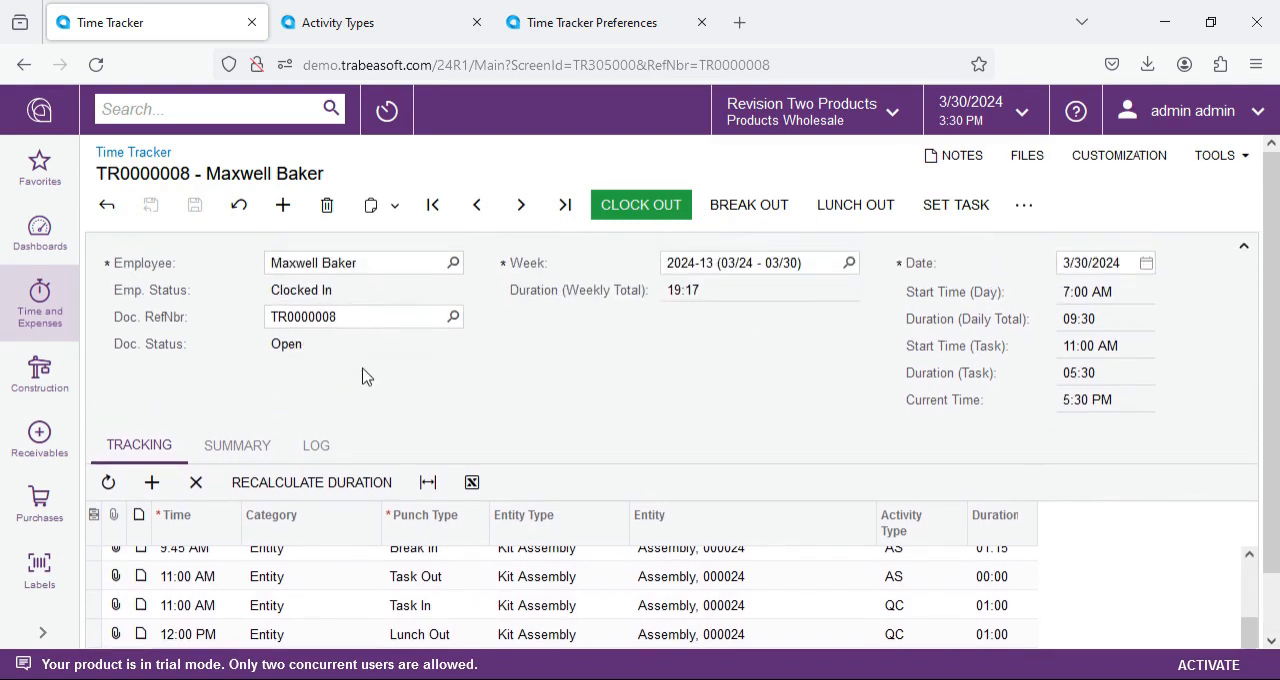
Step: Switch the employee's task to the Package (PG) activity type on the same kit assembly
scroll(363, 376, down, 2)
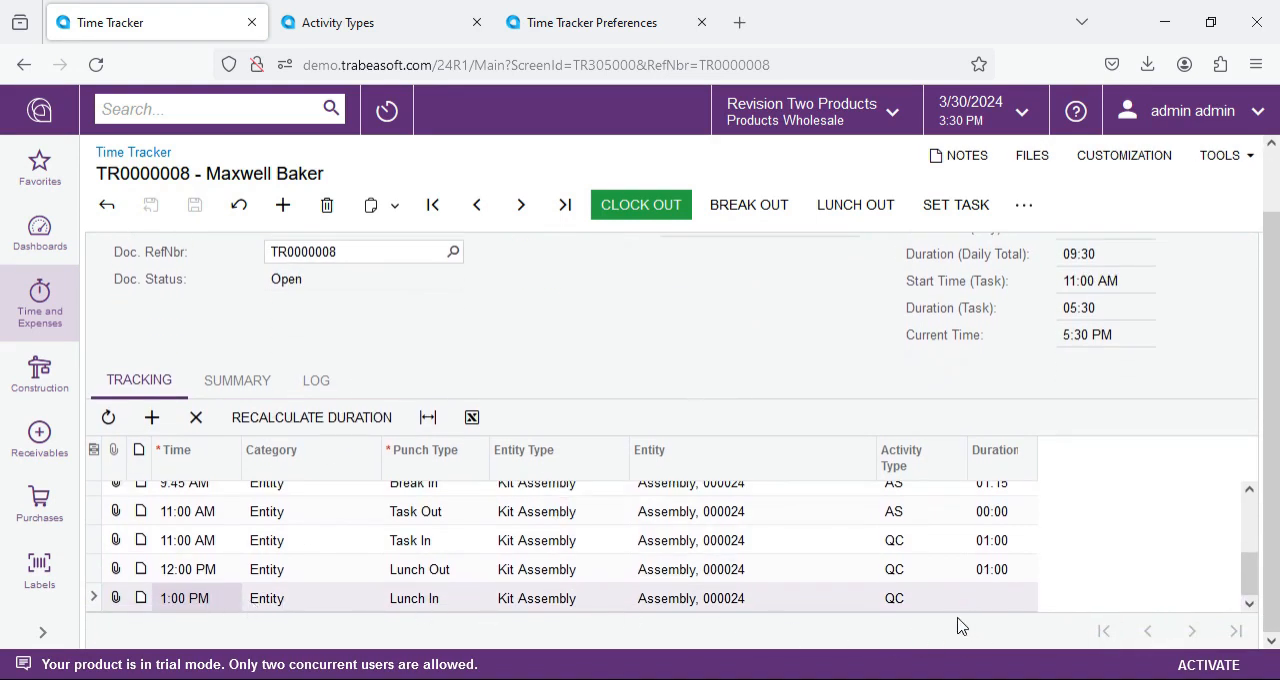
click(970, 210)
click(816, 443)
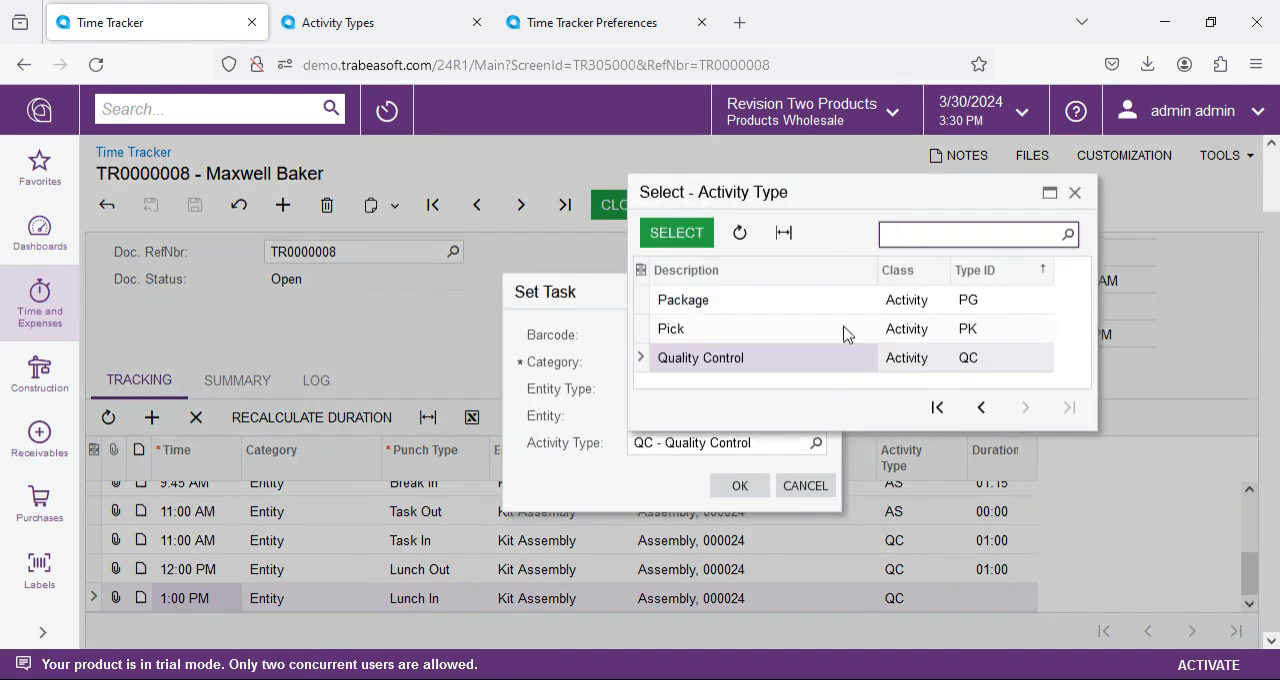
double_click(780, 300)
click(737, 485)
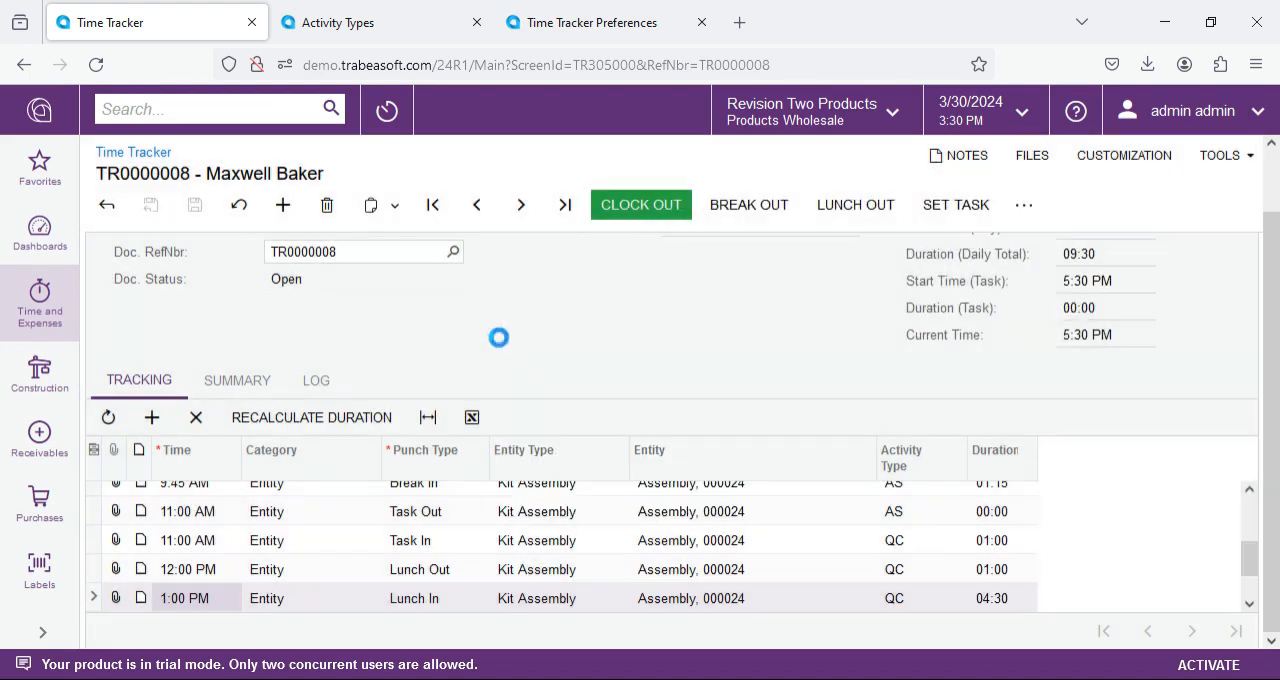
Step: Set the QC Task Out entry's time to 4:00 PM and save the document
click(229, 600)
click(231, 577)
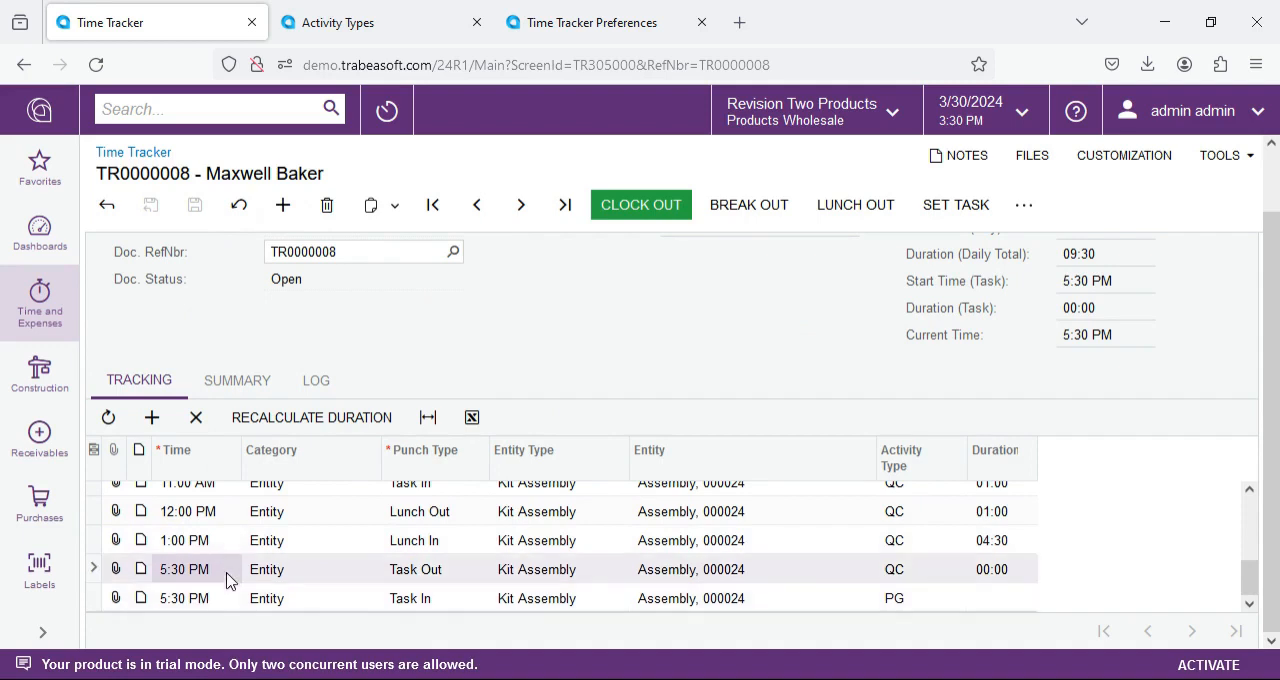
click(242, 567)
click(247, 568)
scroll(180, 591, up, 2)
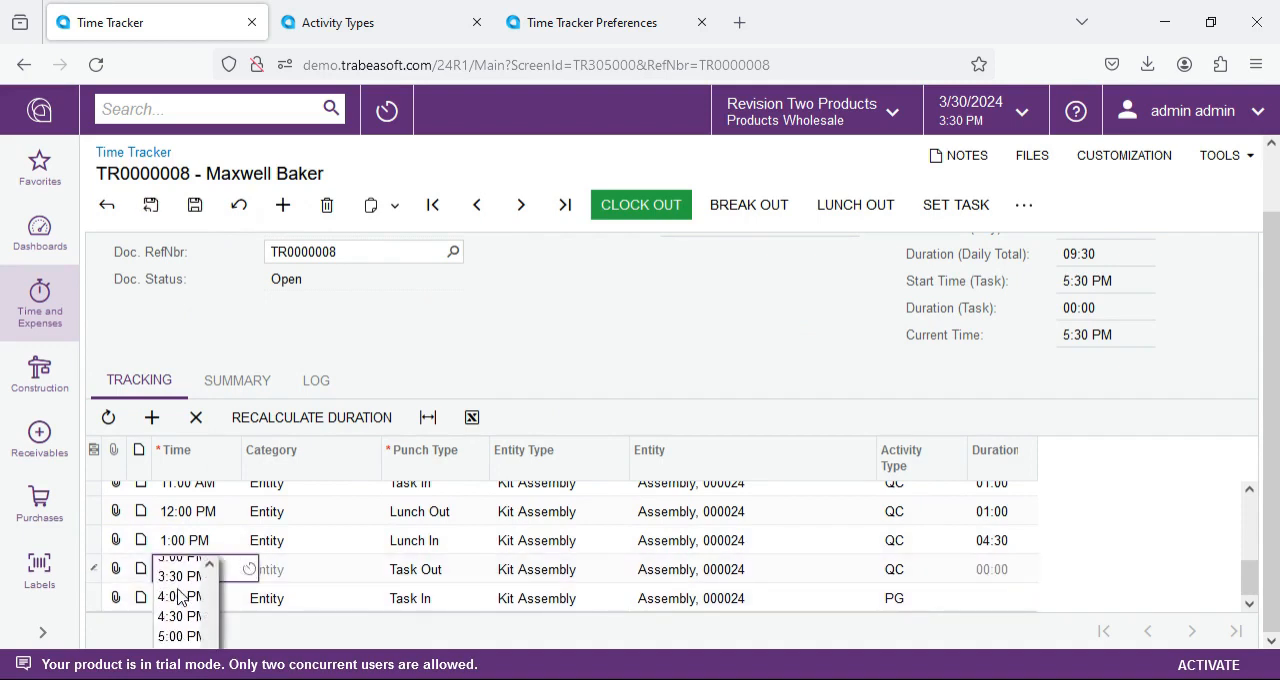
click(182, 600)
click(195, 204)
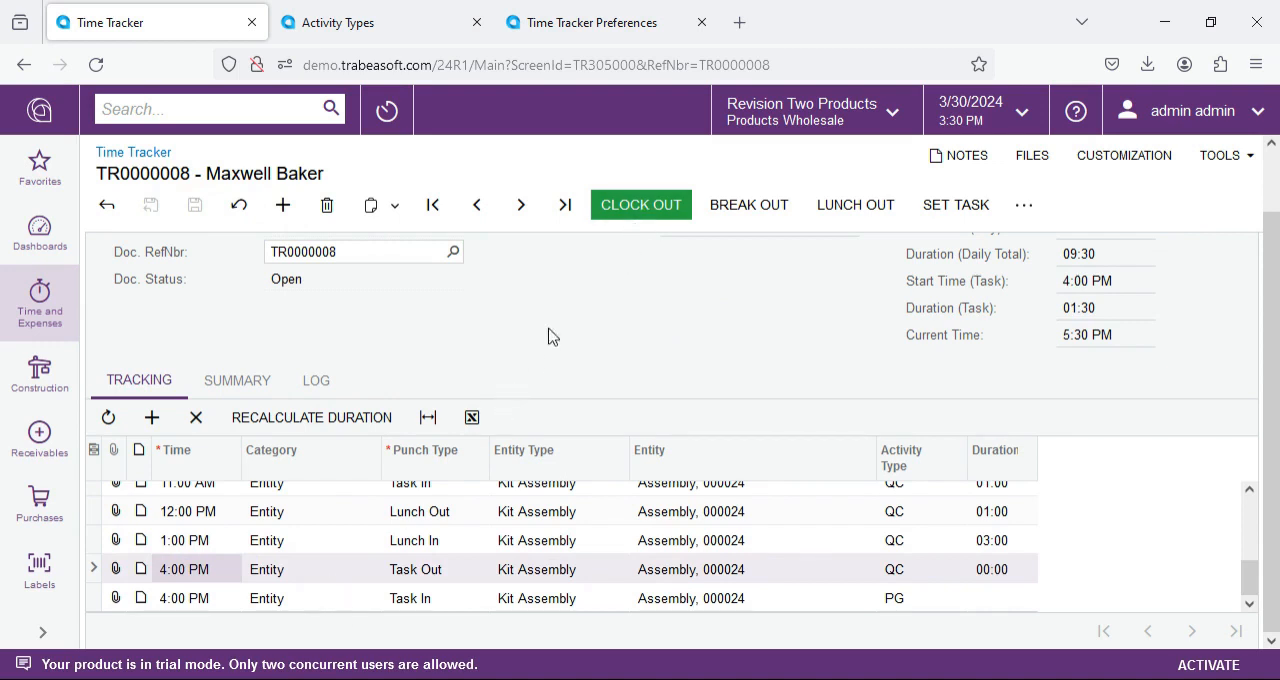
Step: Clock the employee out for the day and compare the punch entries with the summary of time per activity type
click(640, 208)
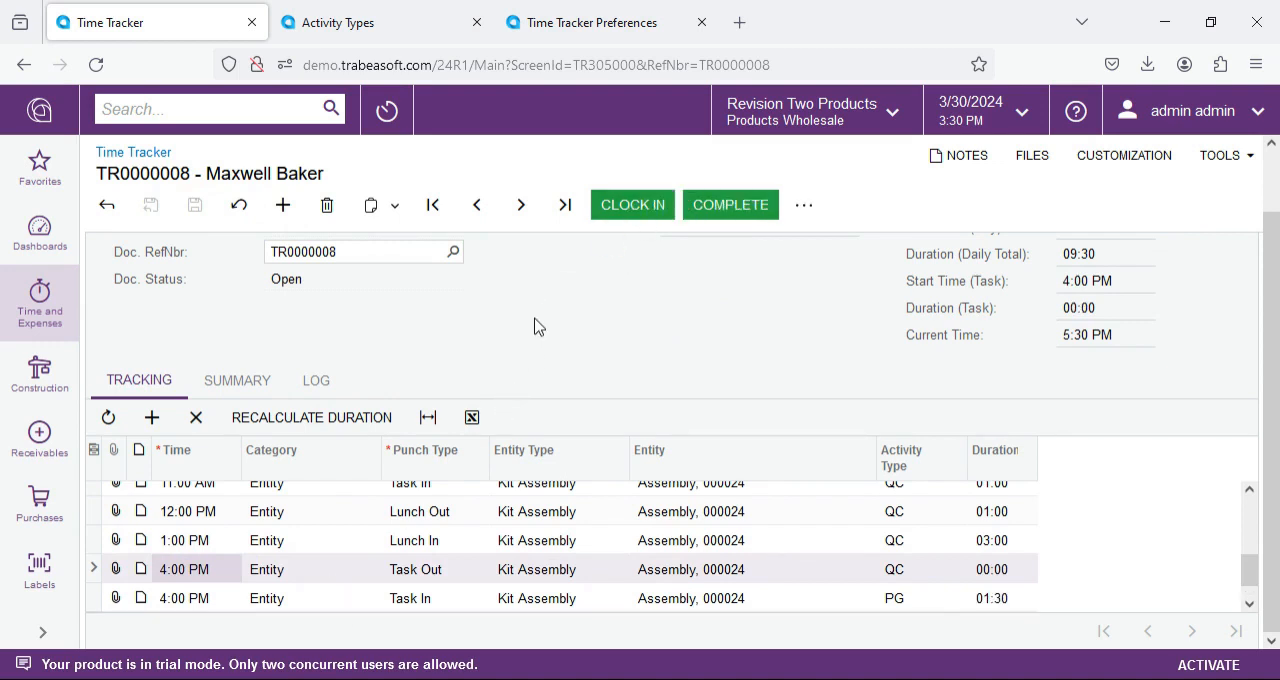
click(197, 607)
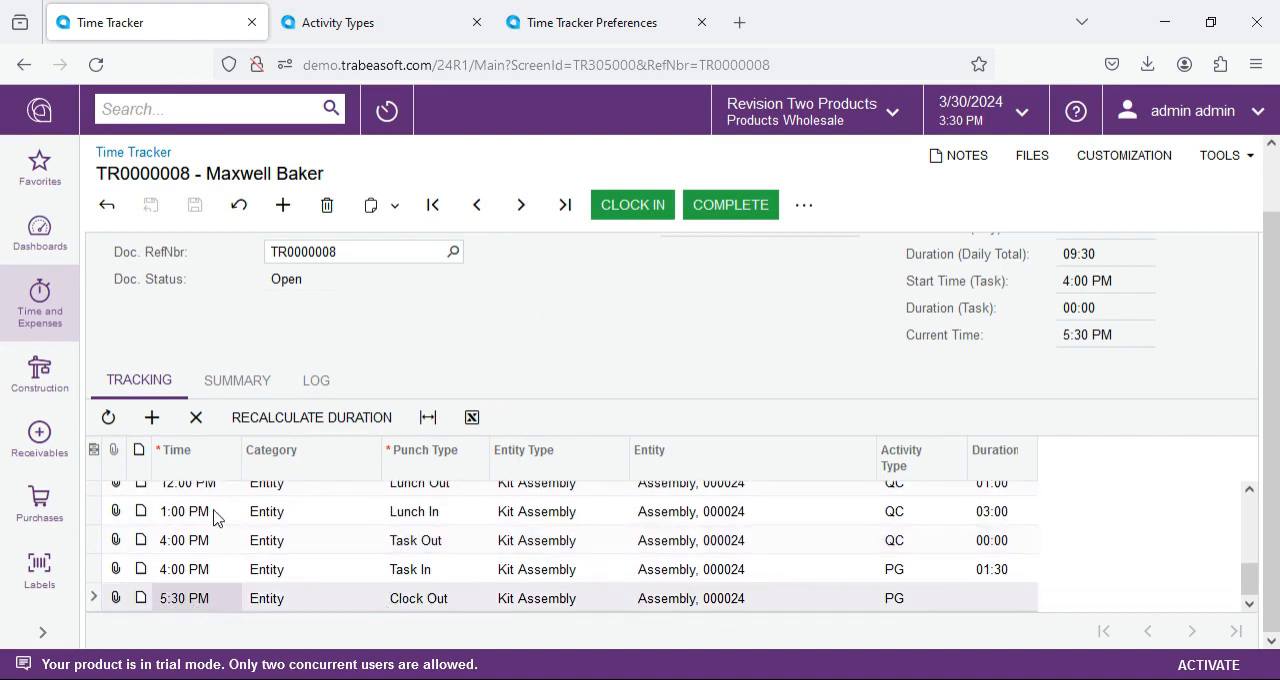
click(250, 384)
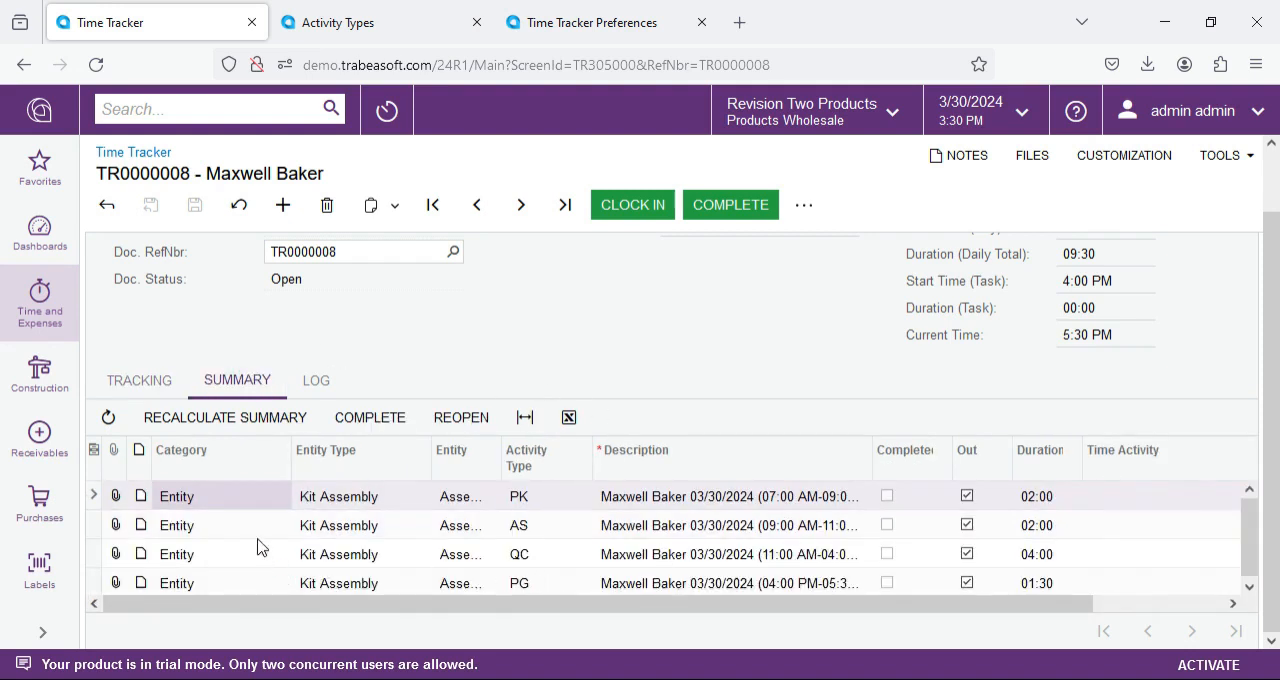
click(140, 385)
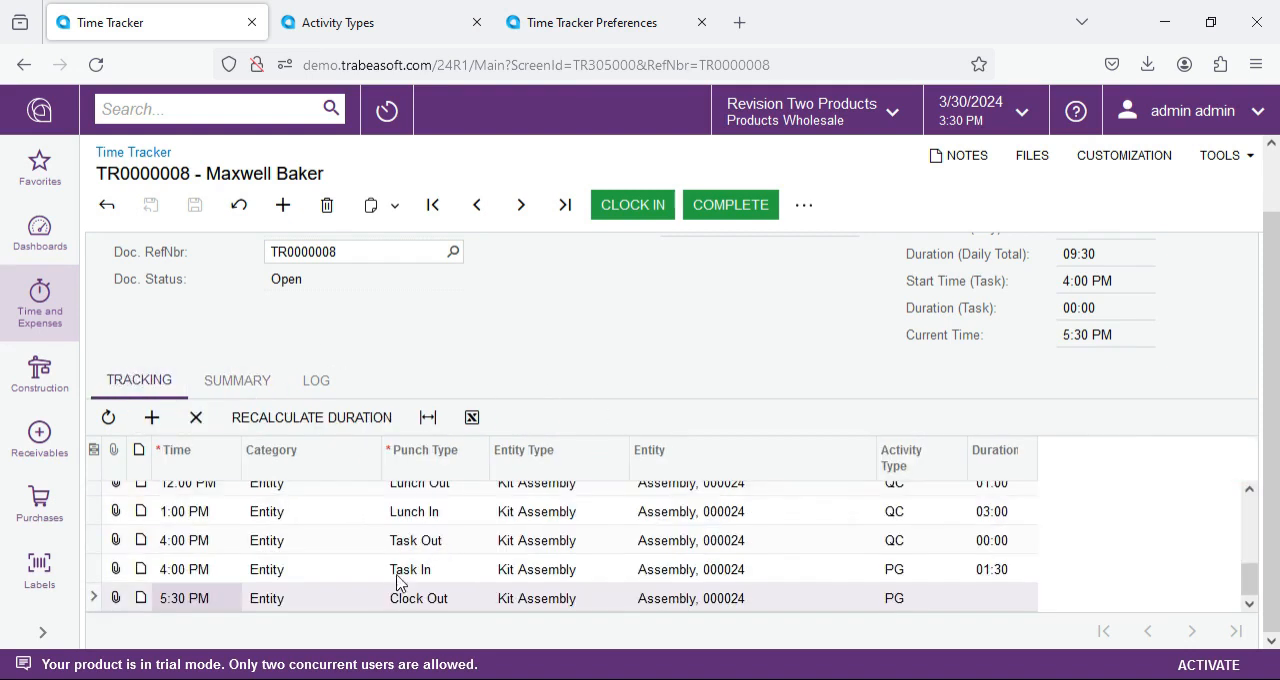
click(263, 392)
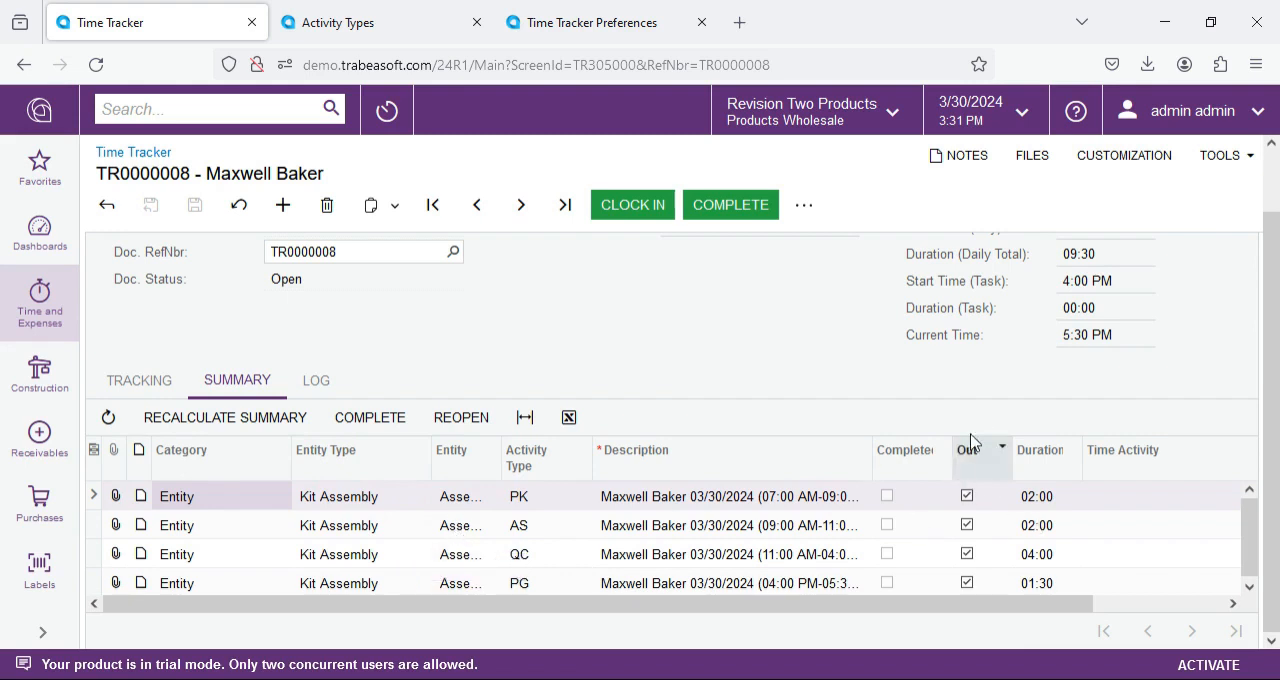
click(326, 508)
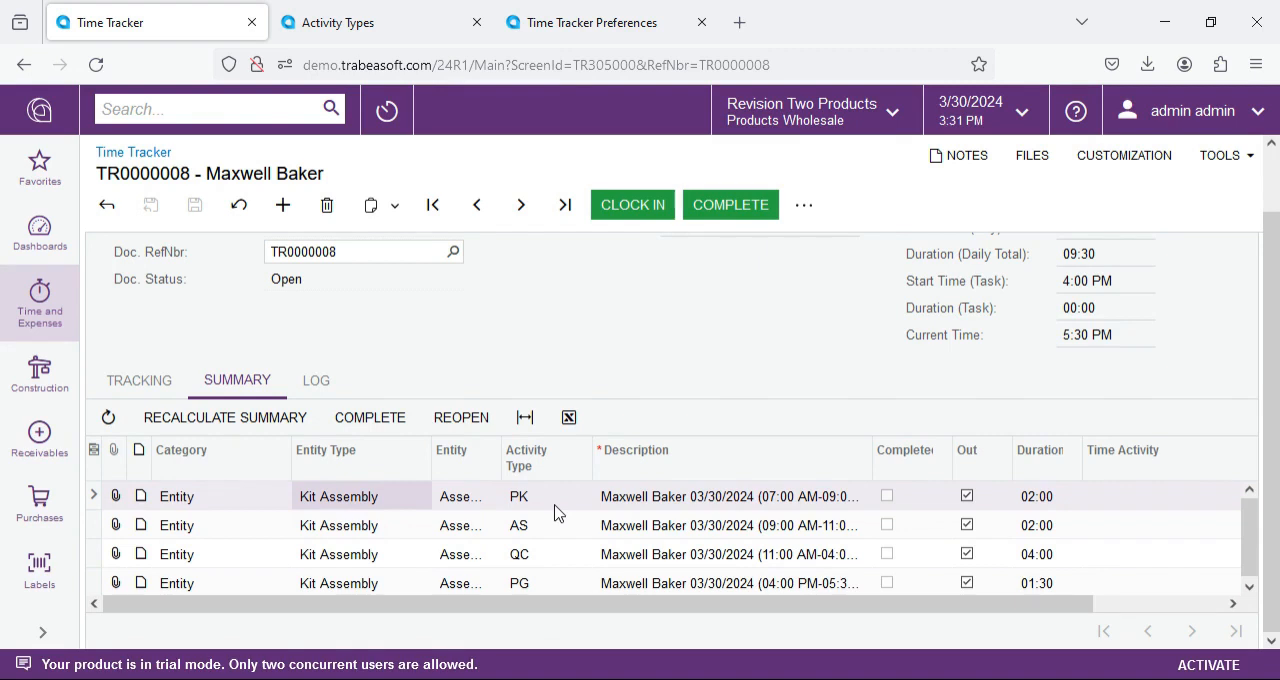
click(392, 584)
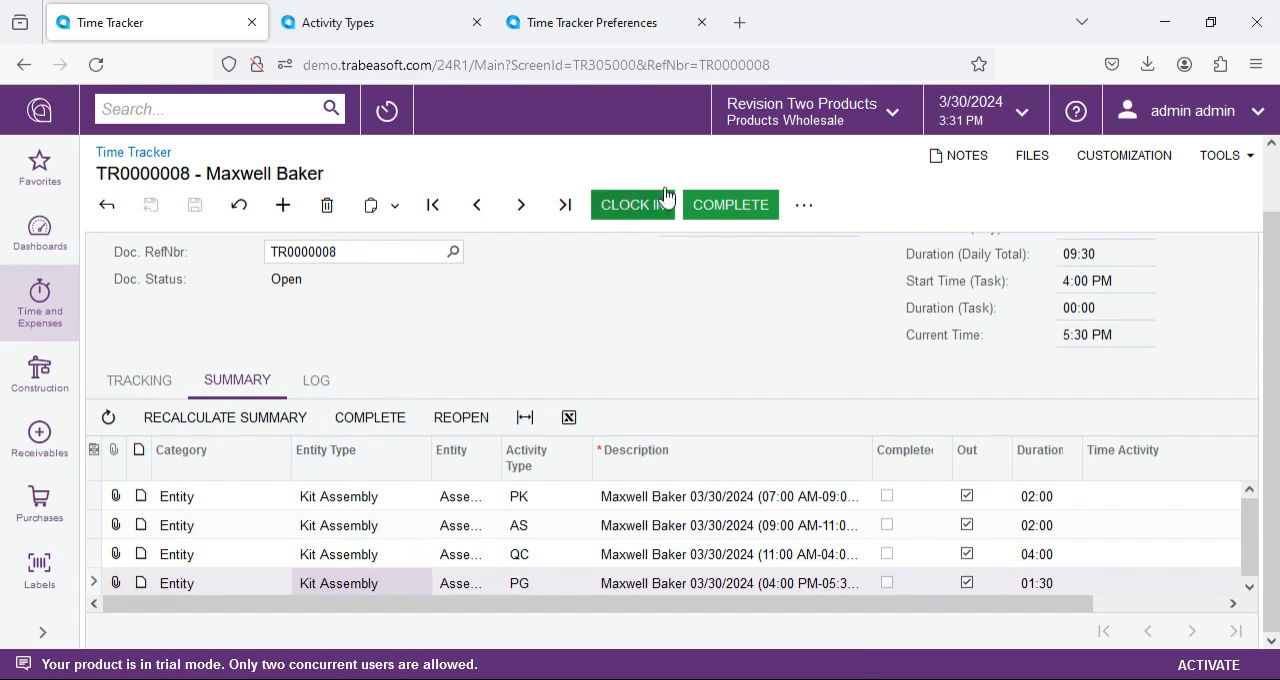
Step: Complete the time tracking document and check its status and the time activity links in the summary
scroll(644, 400, up, 2)
click(718, 205)
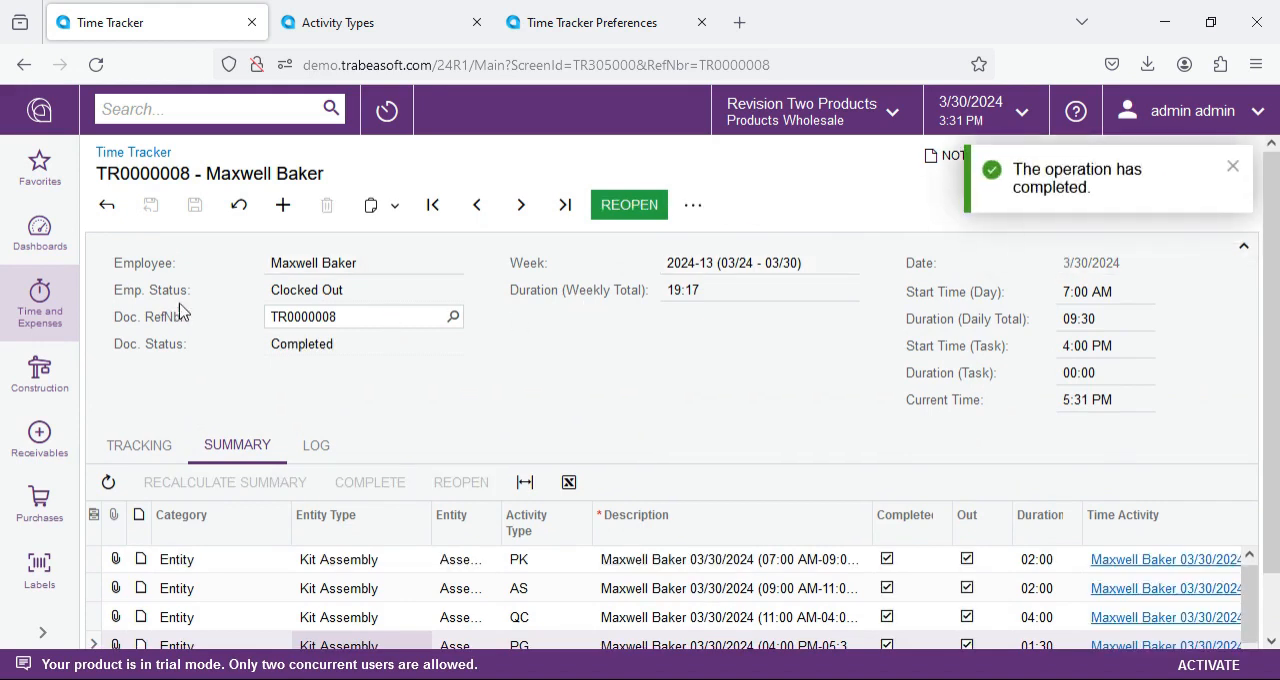
double_click(292, 347)
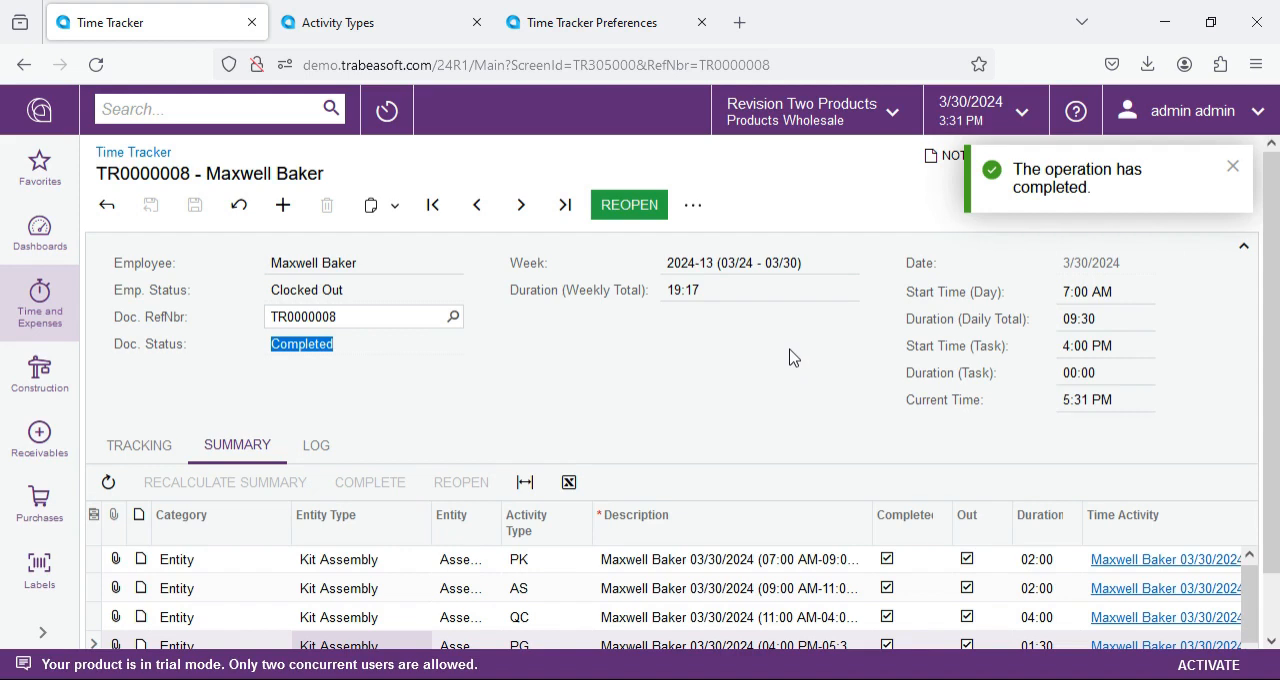
scroll(800, 365, down, 1)
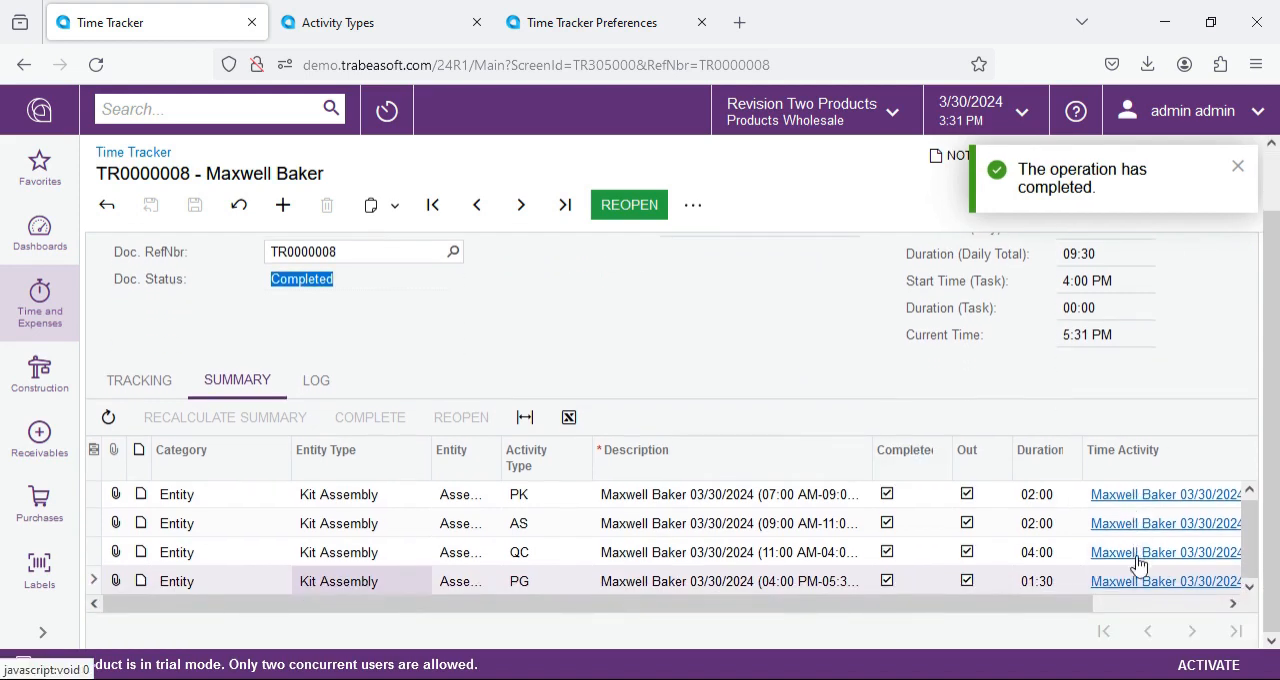
drag(1086, 603, 1130, 607)
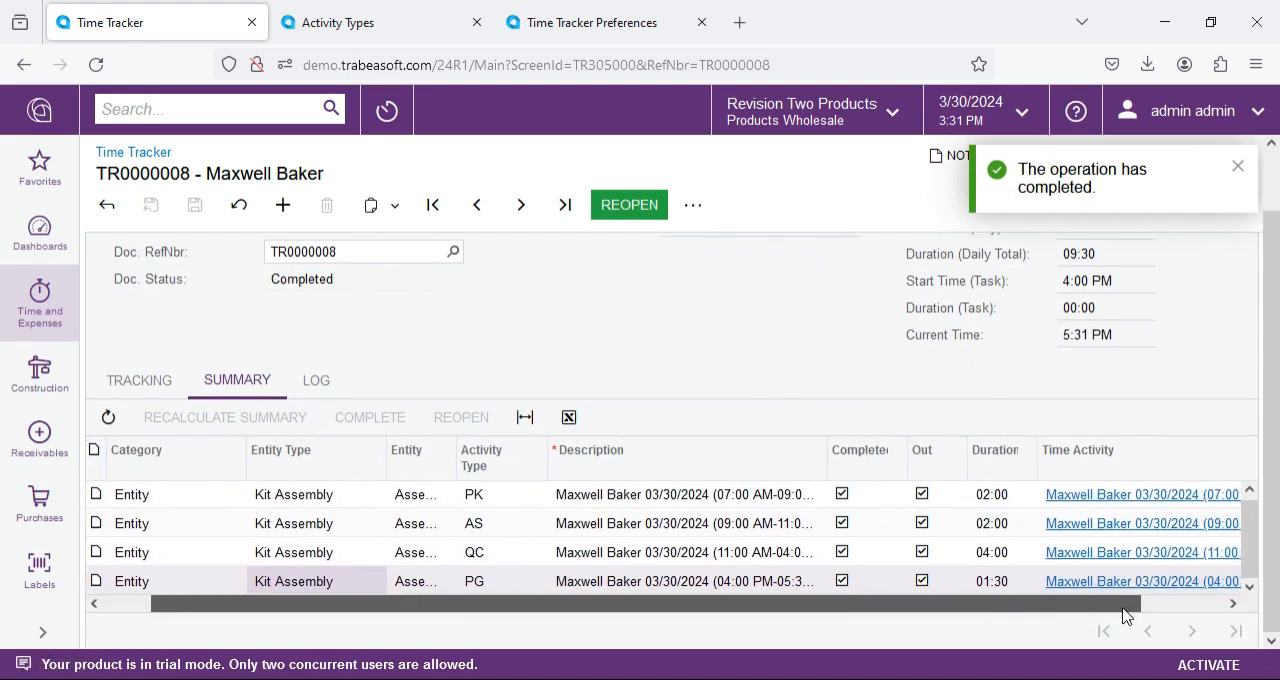
Step: Reopen the completed time tracking document, check its summary lines, and complete the document again
click(630, 210)
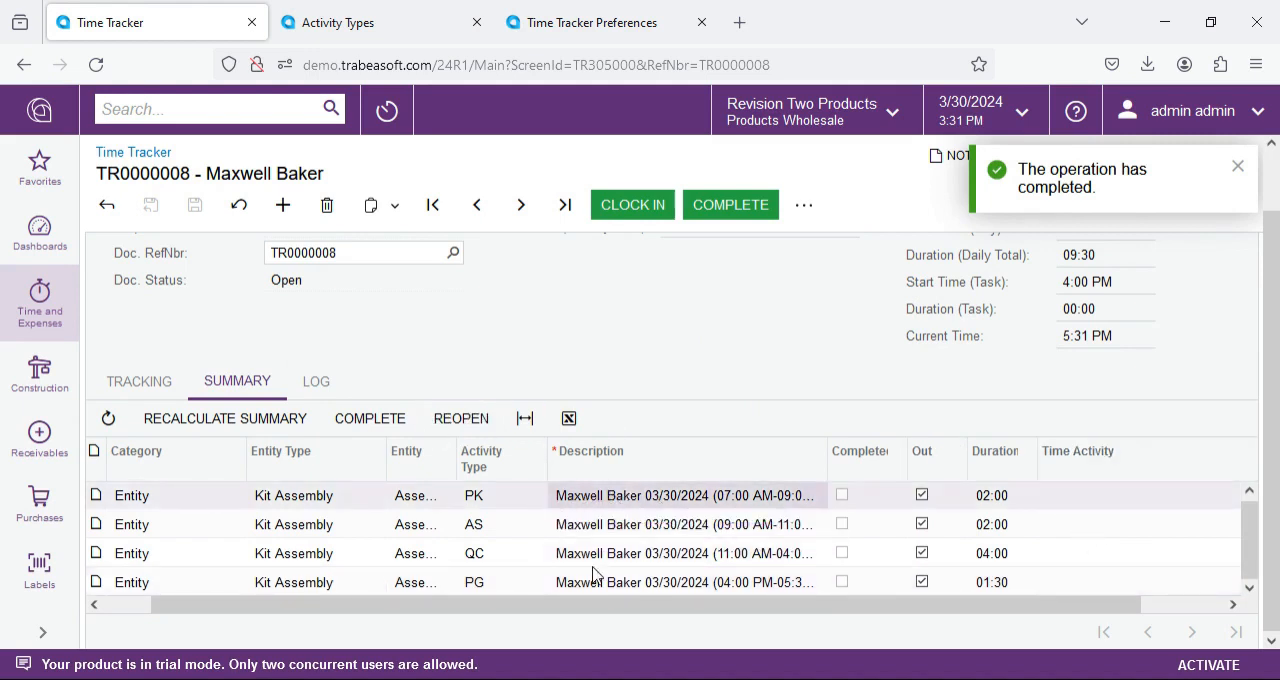
drag(526, 611, 432, 612)
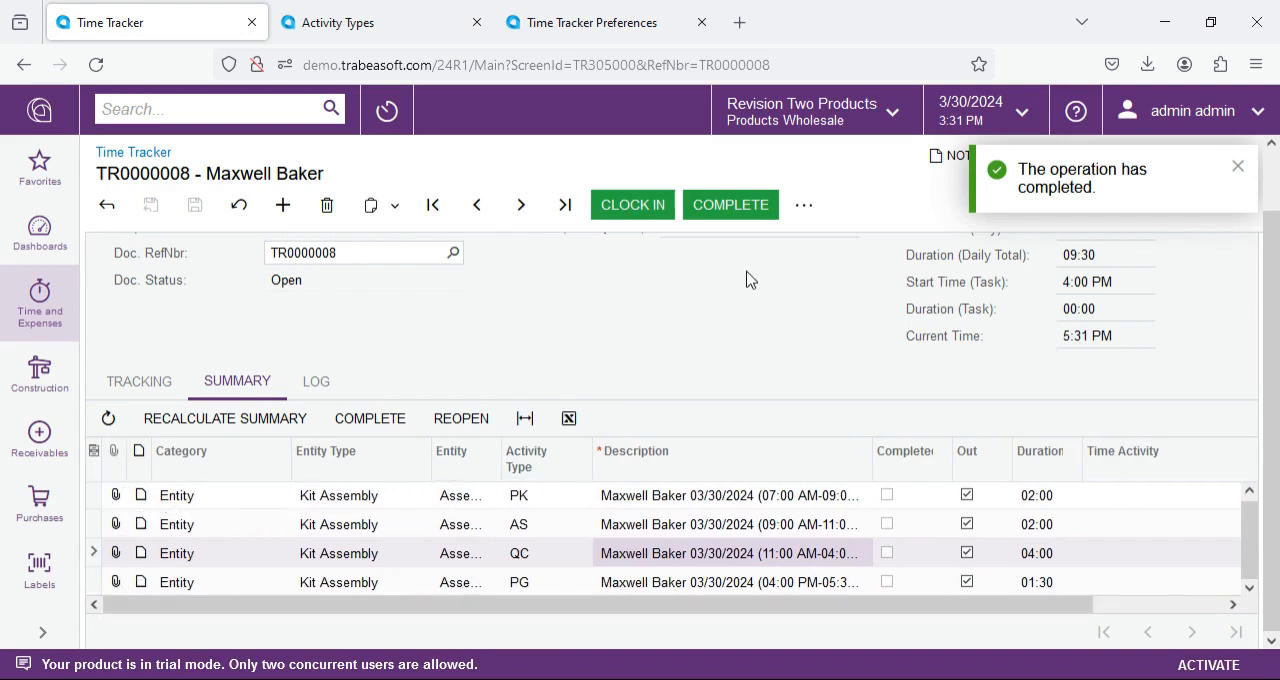
scroll(712, 325, up, 1)
click(730, 204)
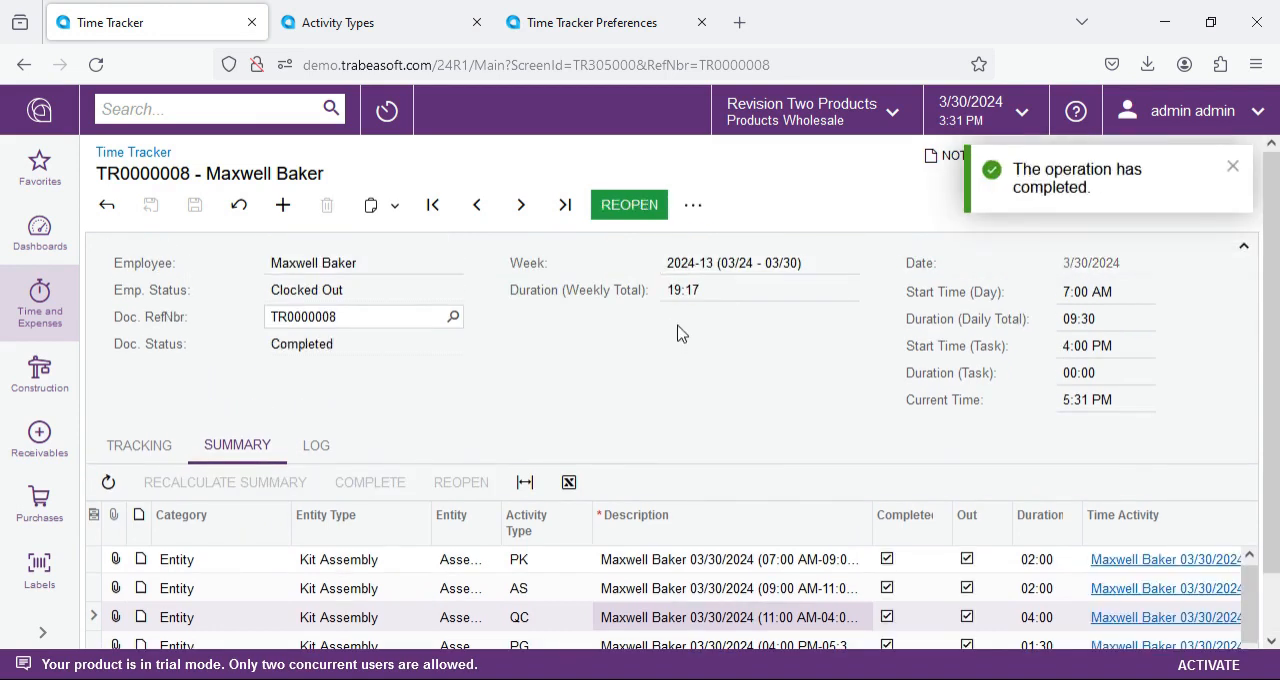
scroll(905, 553, down, 1)
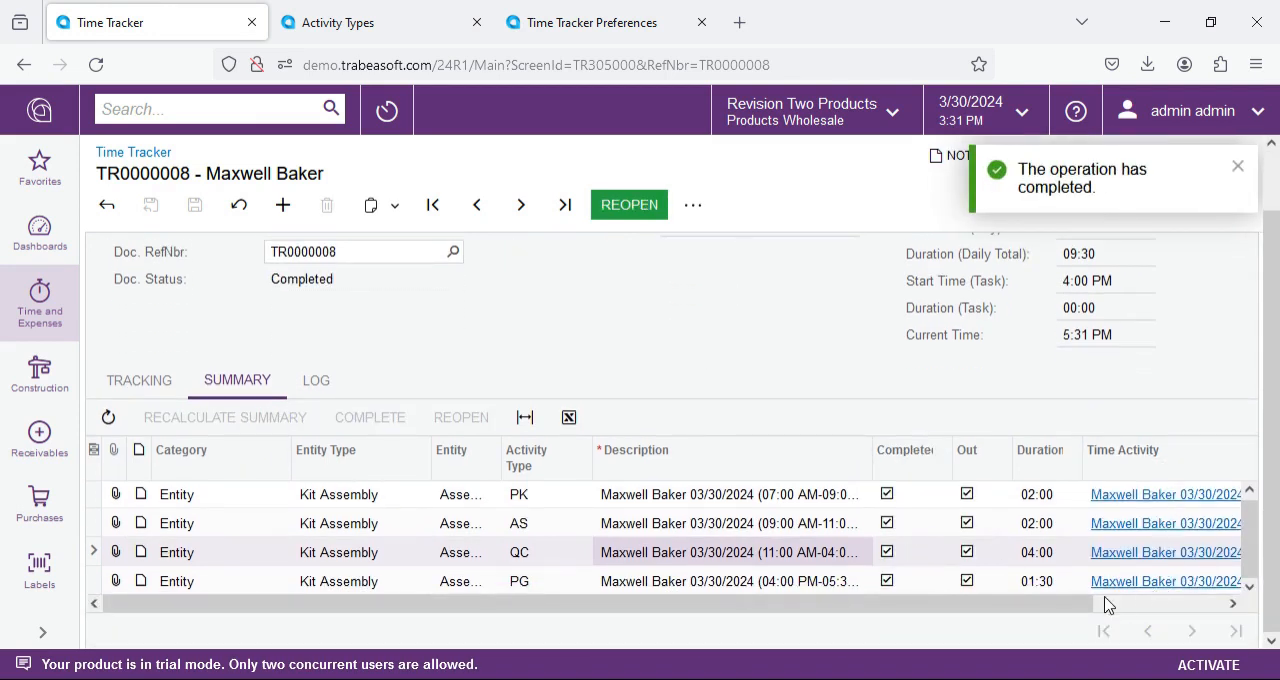